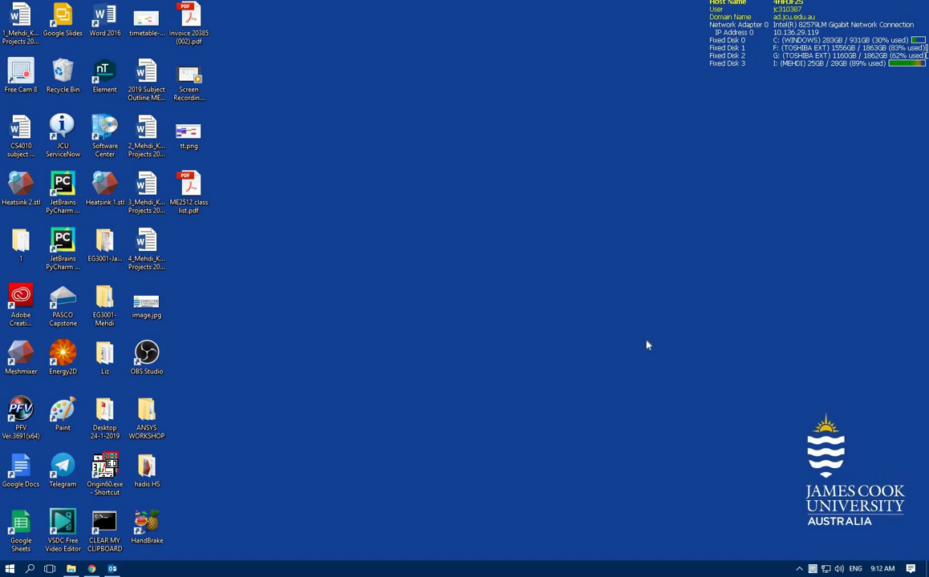
# Step: Launch ANSYS Workbench in a full-screen window and add a Static Structural analysis system to the project schematic
pyautogui.click(30, 570)
pyautogui.write('wor')
pyautogui.press('Return')
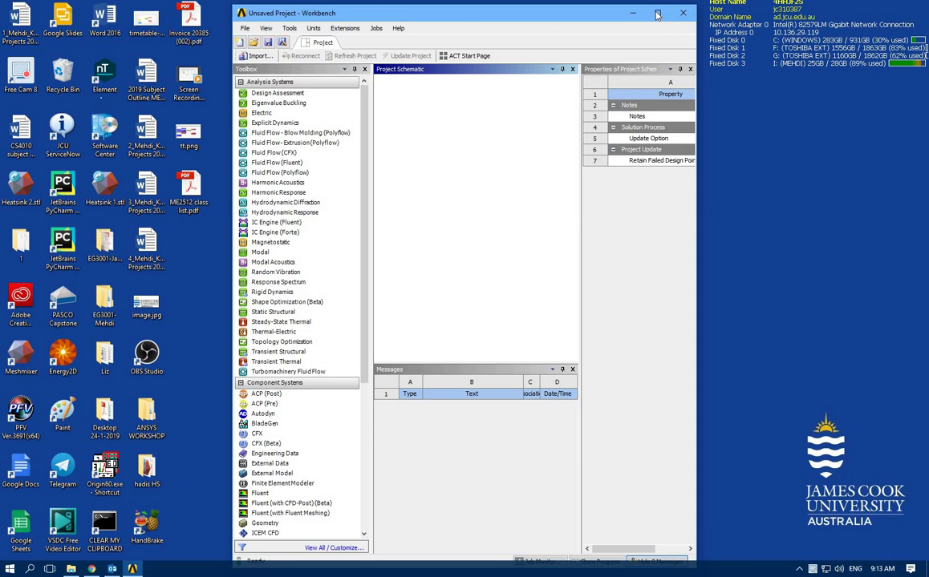
pyautogui.click(657, 13)
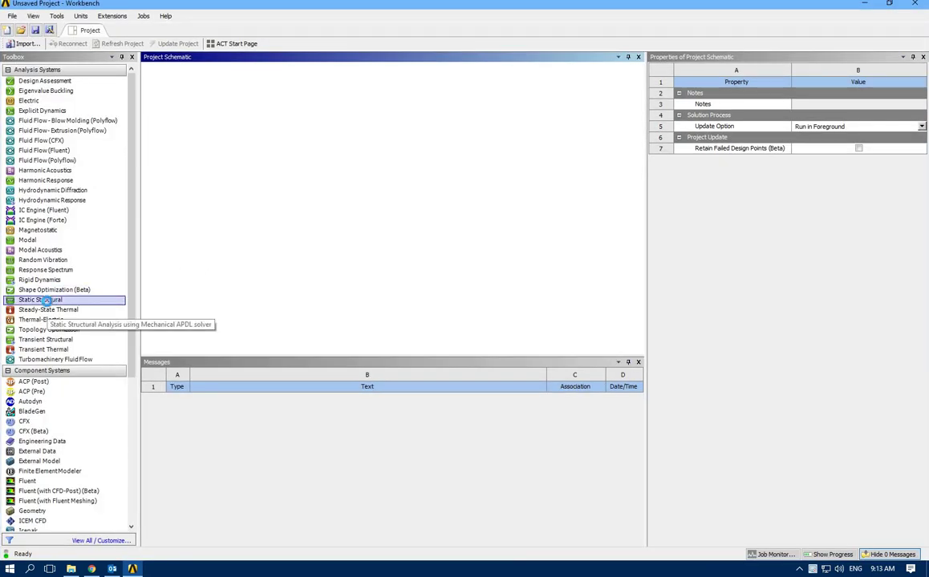
pyautogui.doubleClick(46, 300)
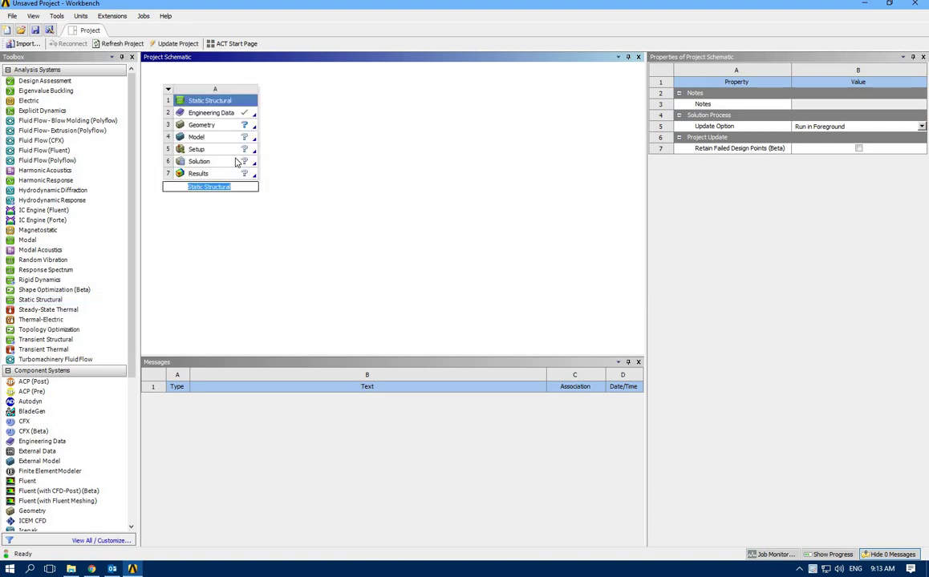
pyautogui.click(214, 114)
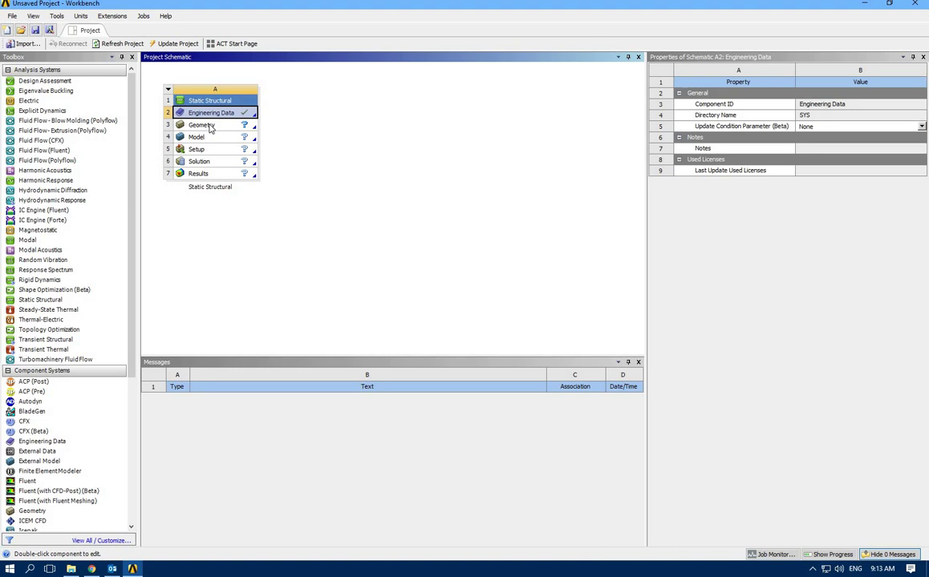
# Step: Open the Geometry cell of the Static Structural system in SpaceClaim and maximize its window
pyautogui.click(211, 127)
pyautogui.doubleClick(211, 127)
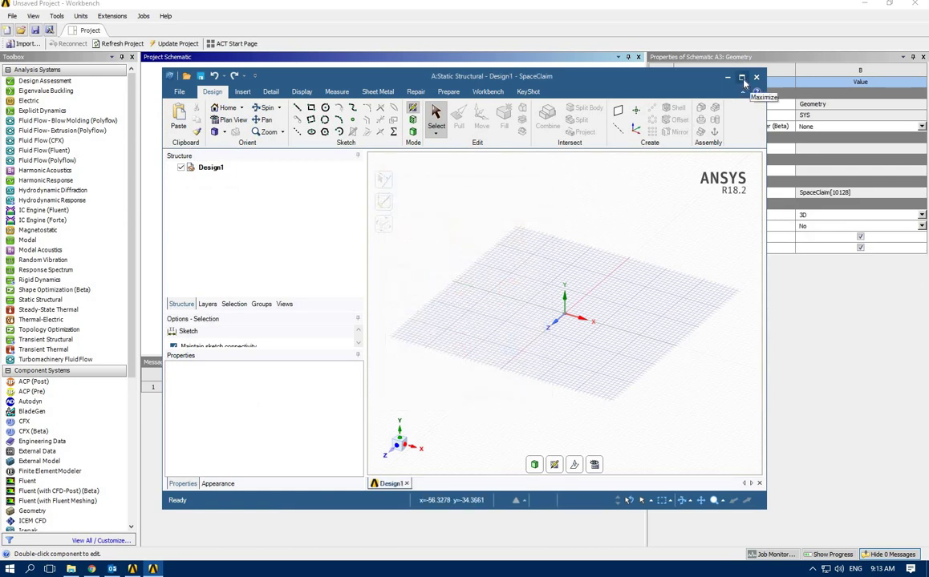
pyautogui.click(742, 79)
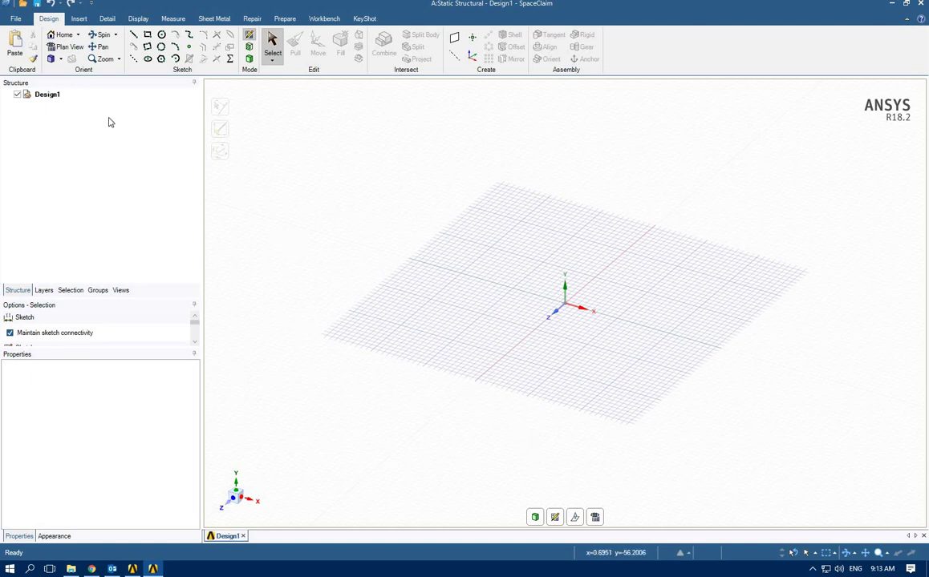
# Step: Open the online standard part library from SpaceClaim and search it for "Bracket"
pyautogui.click(78, 19)
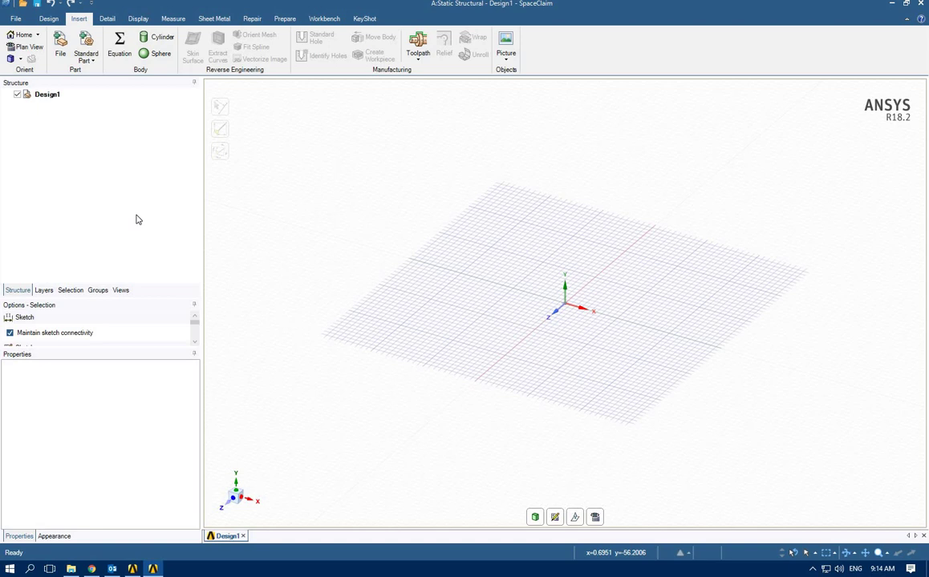
pyautogui.click(94, 64)
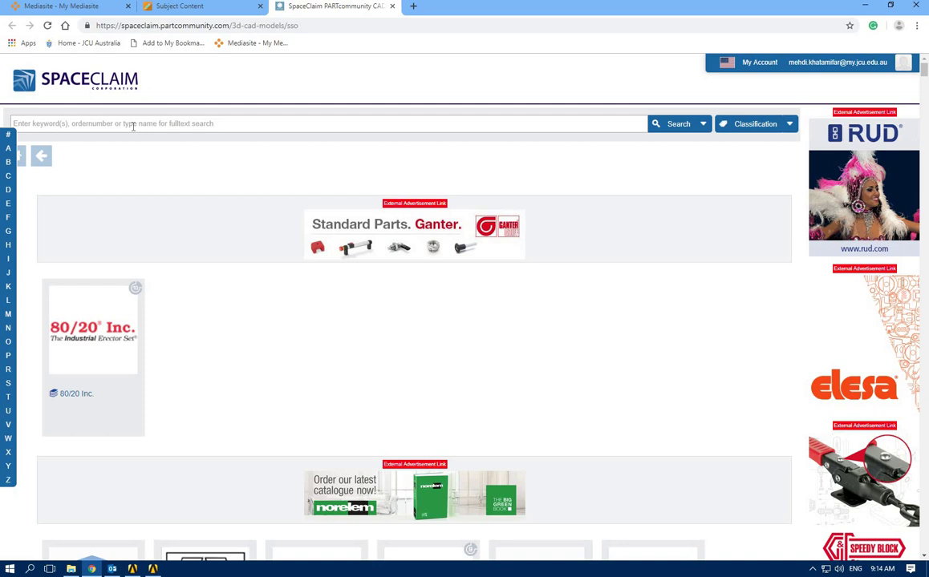
pyautogui.click(134, 124)
pyautogui.write('bracket')
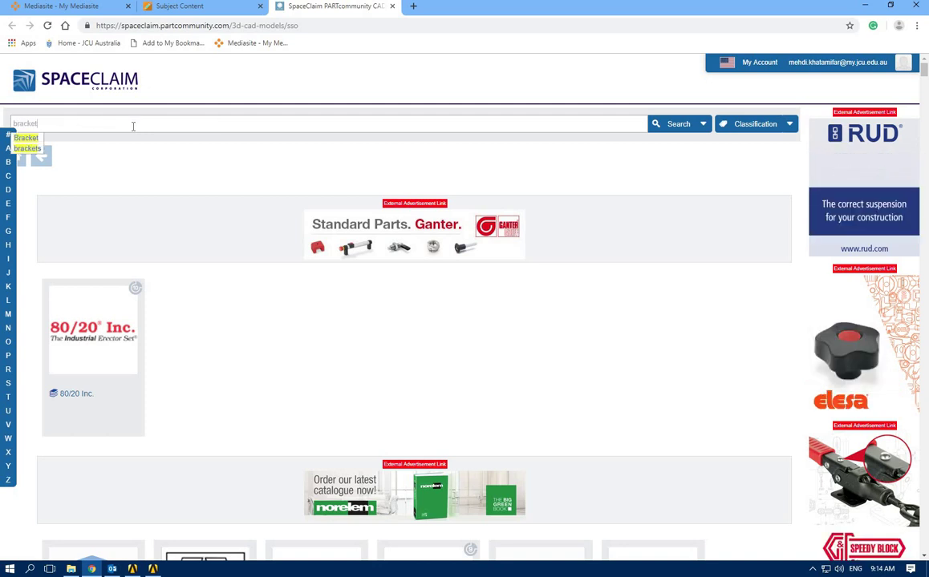
pyautogui.click(28, 138)
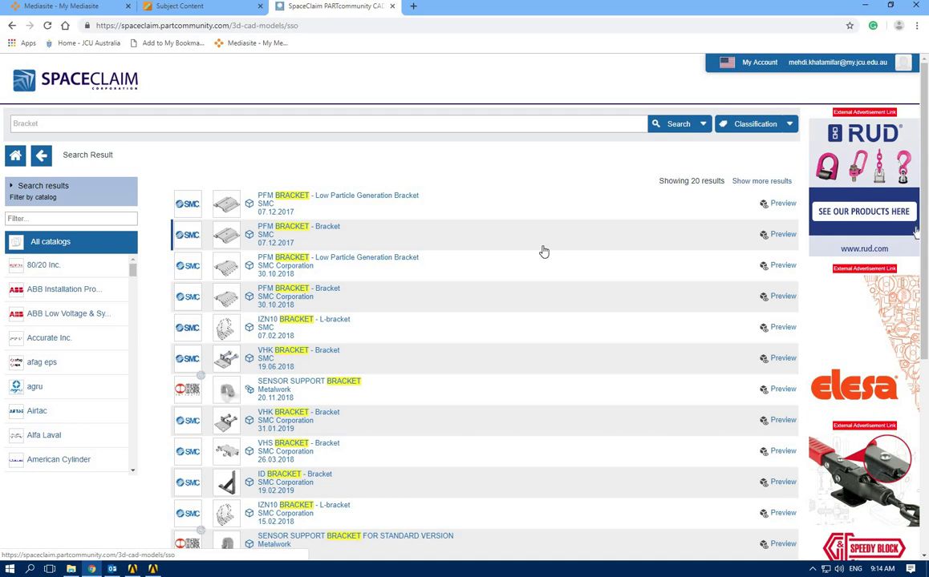
# Step: Load further bracket search results, browse them and open the F-720 Wall Bracket from ABB Installation Products
pyautogui.scroll(-2, 544, 252)
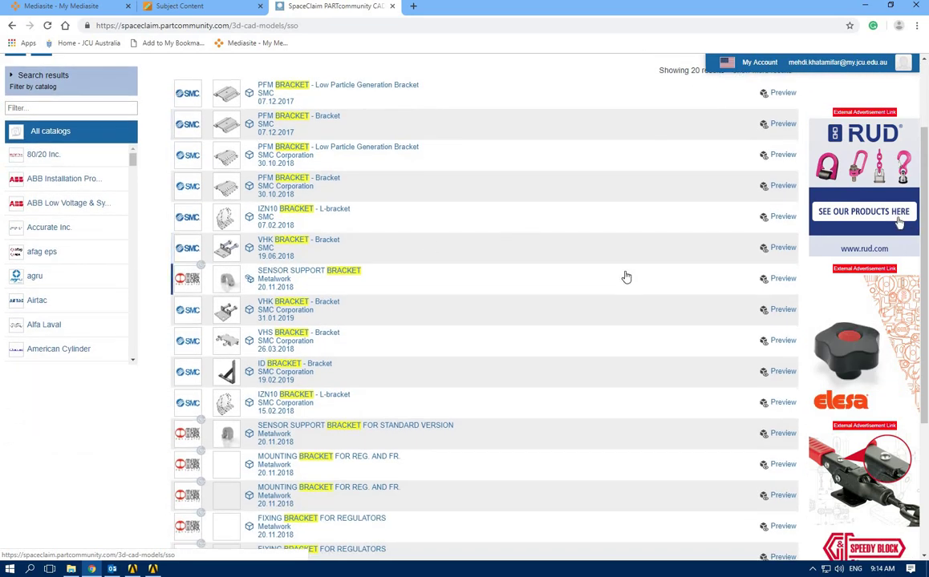
pyautogui.scroll(-3, 626, 277)
pyautogui.scroll(-1, 627, 276)
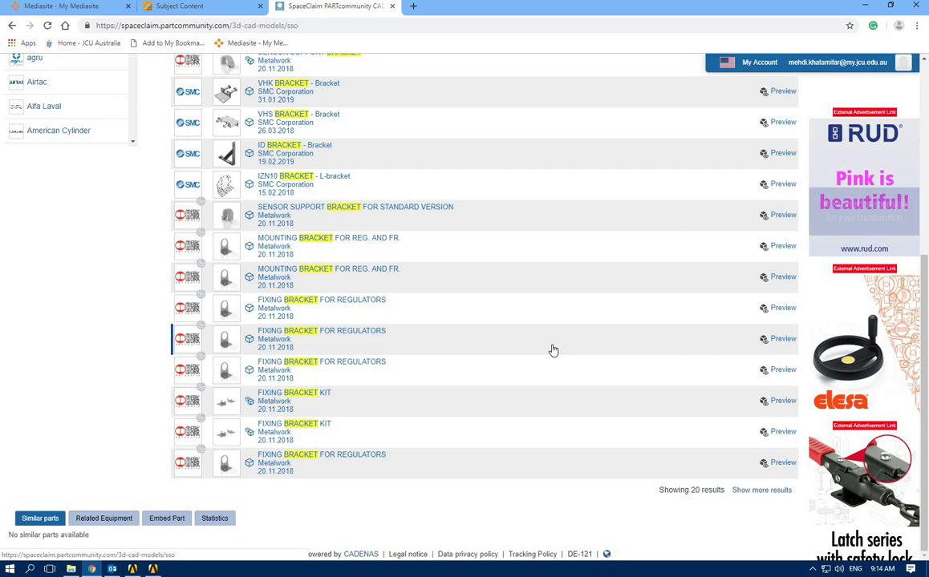
pyautogui.click(761, 490)
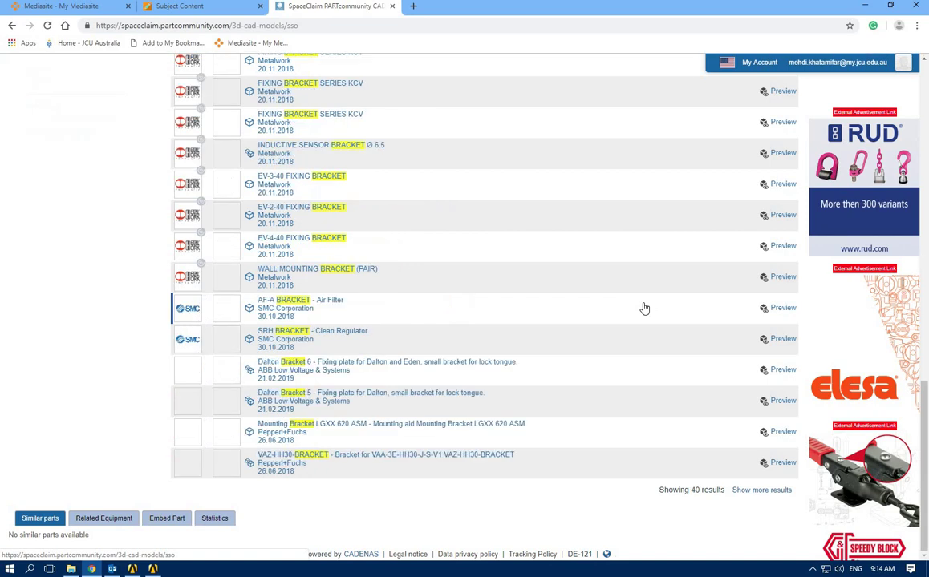
pyautogui.click(763, 491)
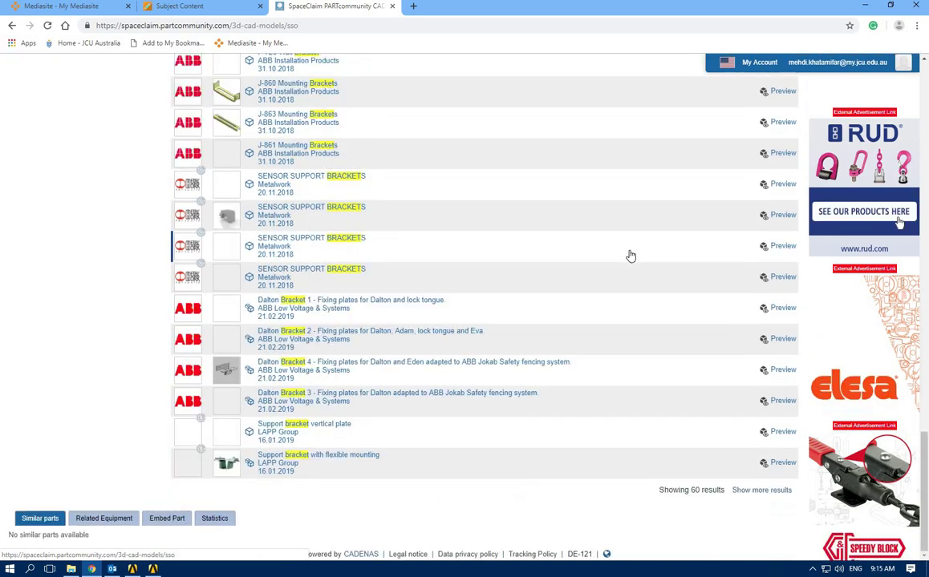
pyautogui.click(771, 492)
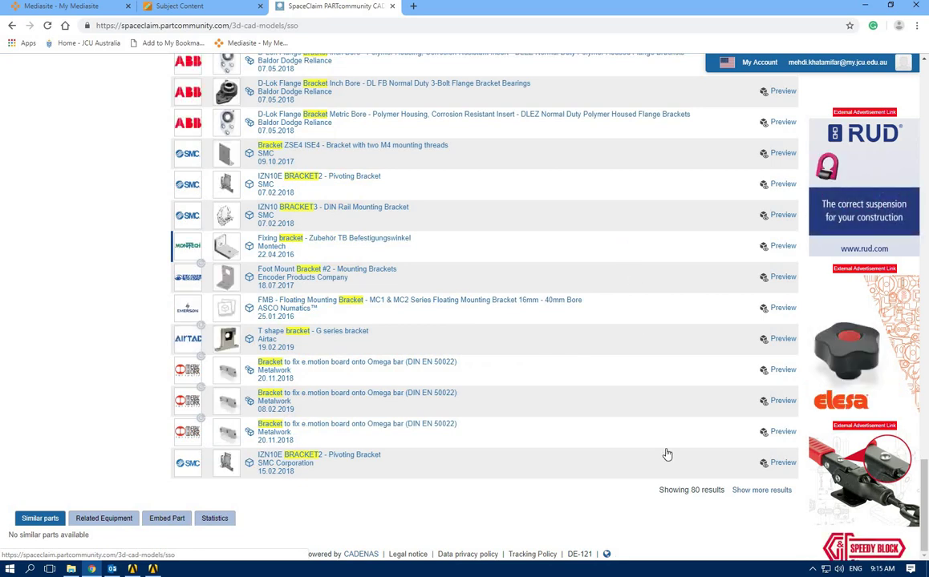
pyautogui.click(768, 490)
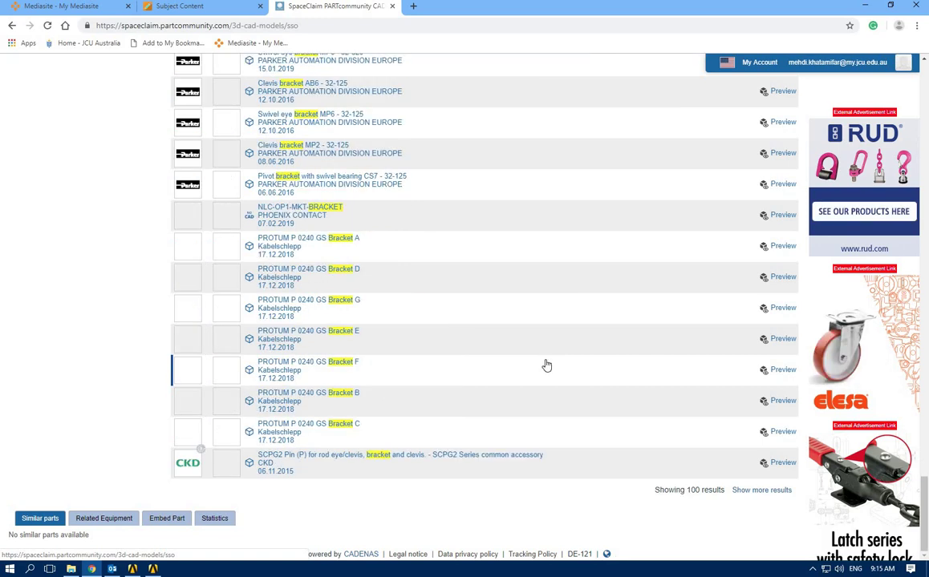
pyautogui.scroll(8, 546, 365)
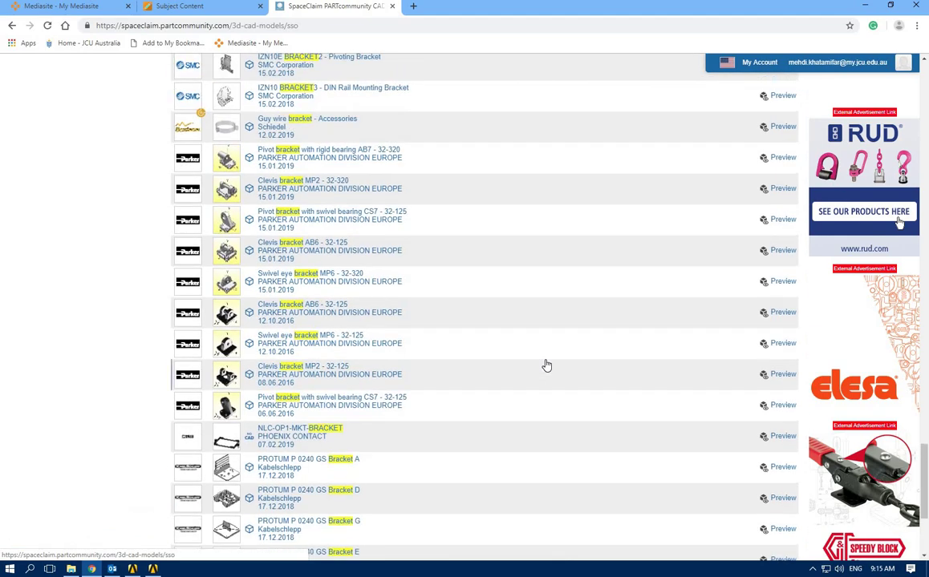
pyautogui.scroll(6, 547, 366)
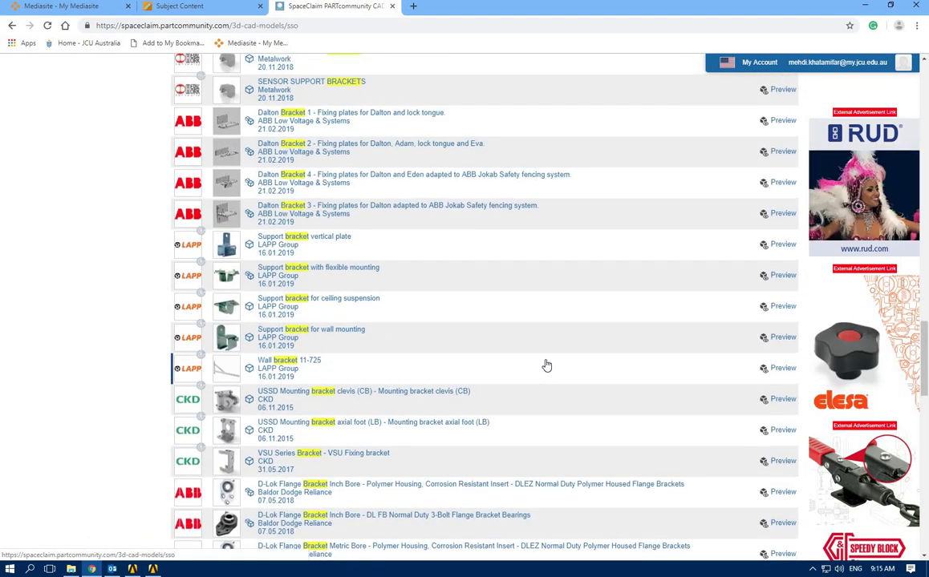
pyautogui.scroll(5, 546, 365)
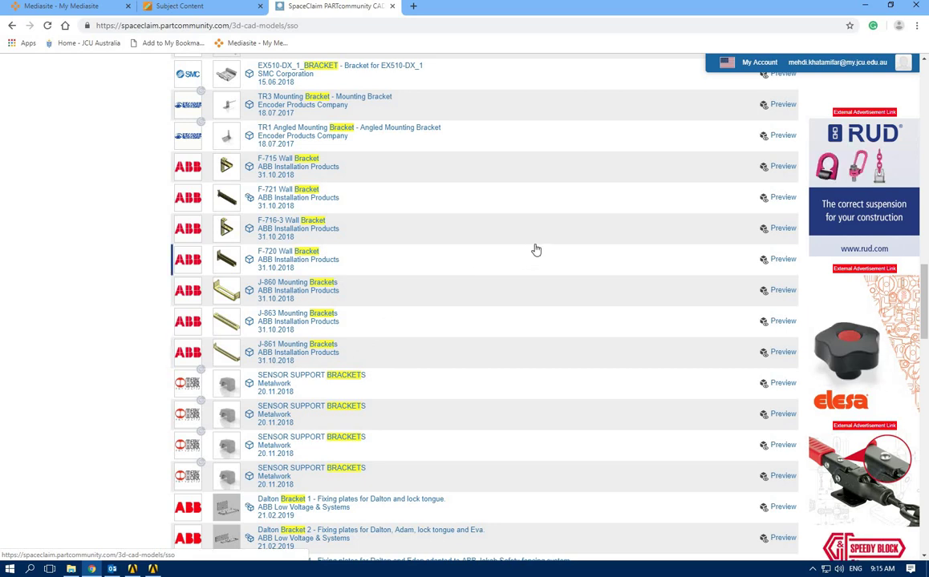
pyautogui.click(297, 253)
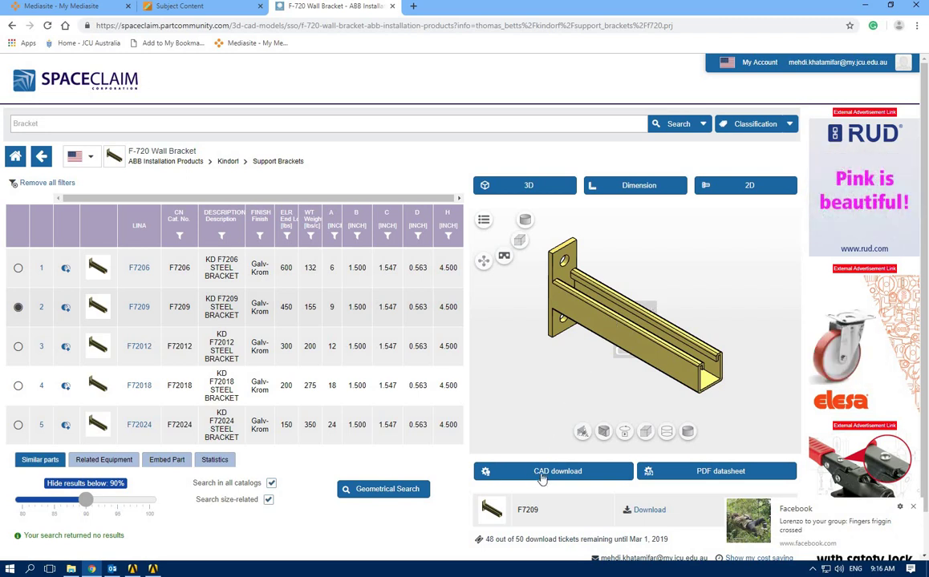
# Step: Generate the F7209 steel bracket as an IGES (3D) CAD model and download the resulting archive
pyautogui.click(541, 476)
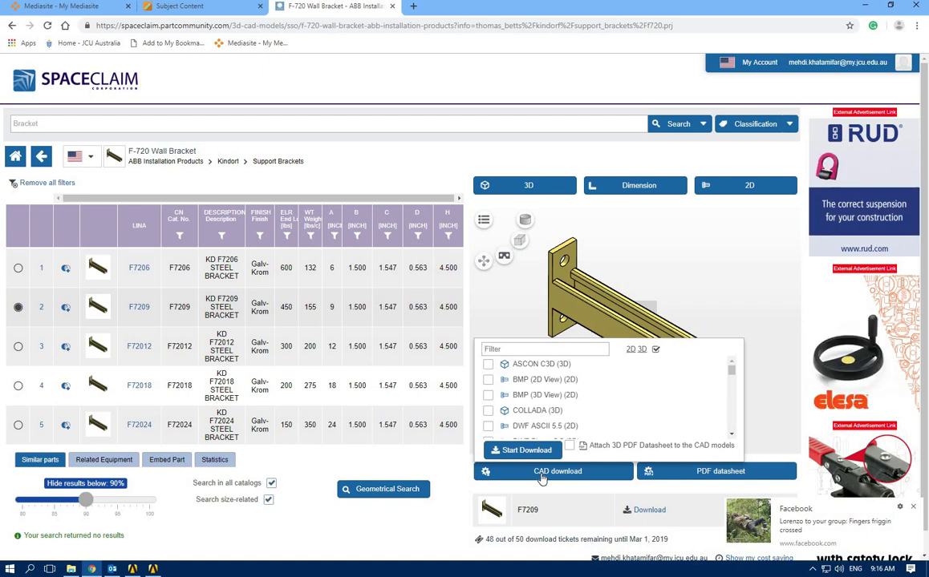
pyautogui.write('igs')
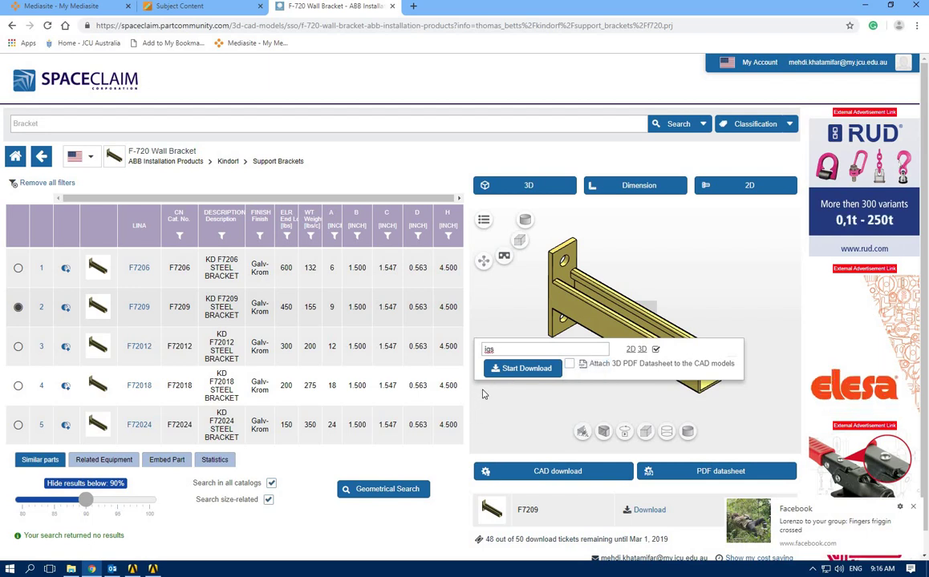
pyautogui.press('BackSpace')
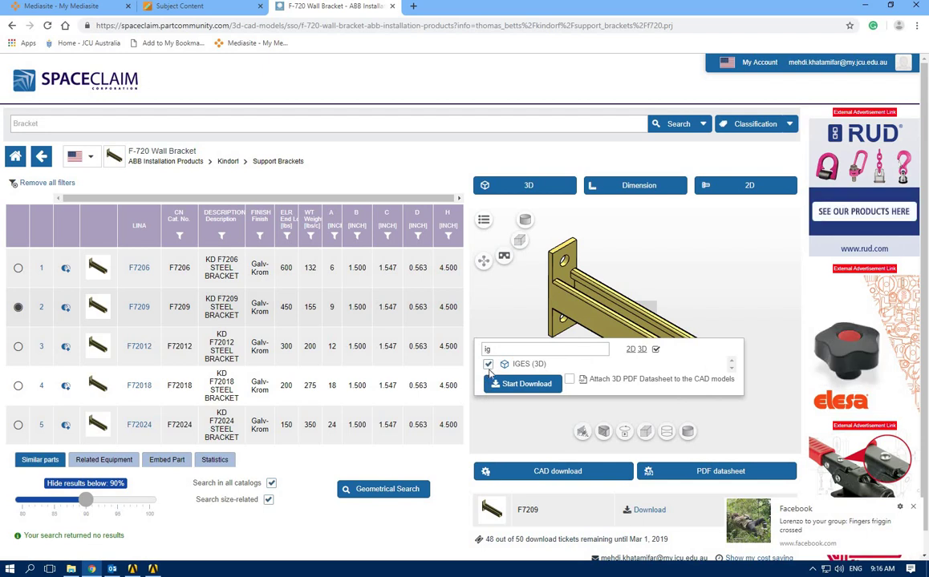
pyautogui.click(517, 385)
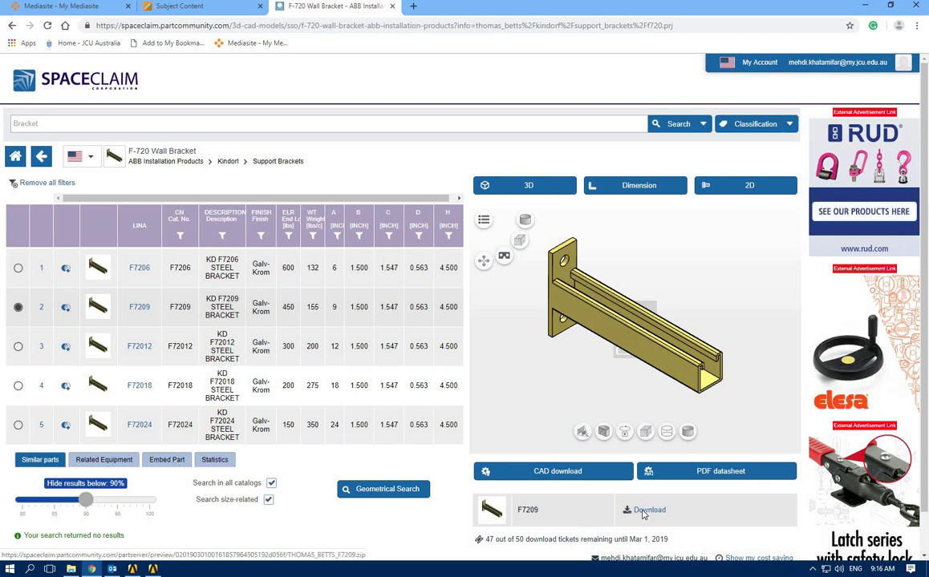
pyautogui.click(643, 514)
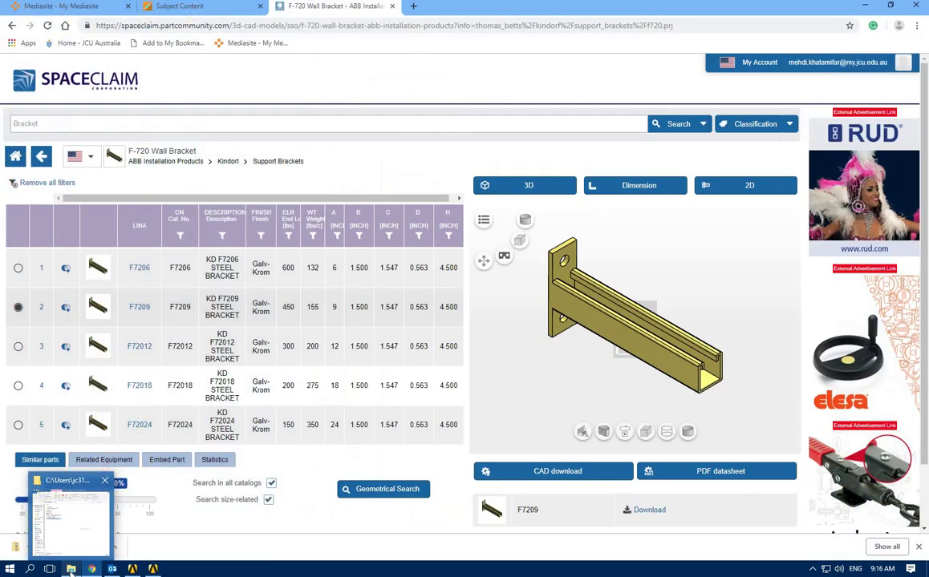
# Step: Switch to File Explorer and check the contents of the existing THOMAS_BETTS_F7209 folder in AP01
pyautogui.click(64, 481)
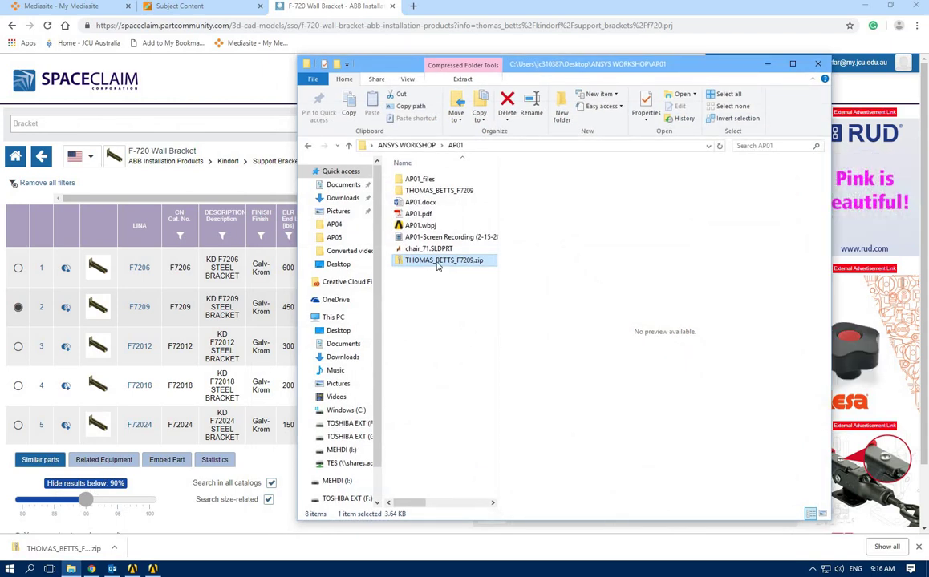
pyautogui.rightClick(437, 267)
pyautogui.click(462, 298)
pyautogui.click(606, 402)
pyautogui.doubleClick(441, 191)
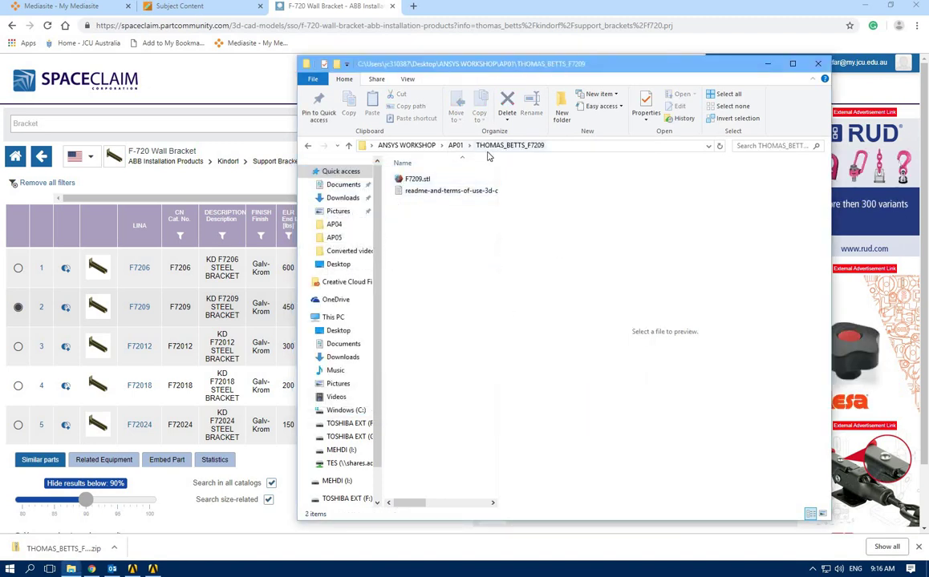
pyautogui.click(455, 145)
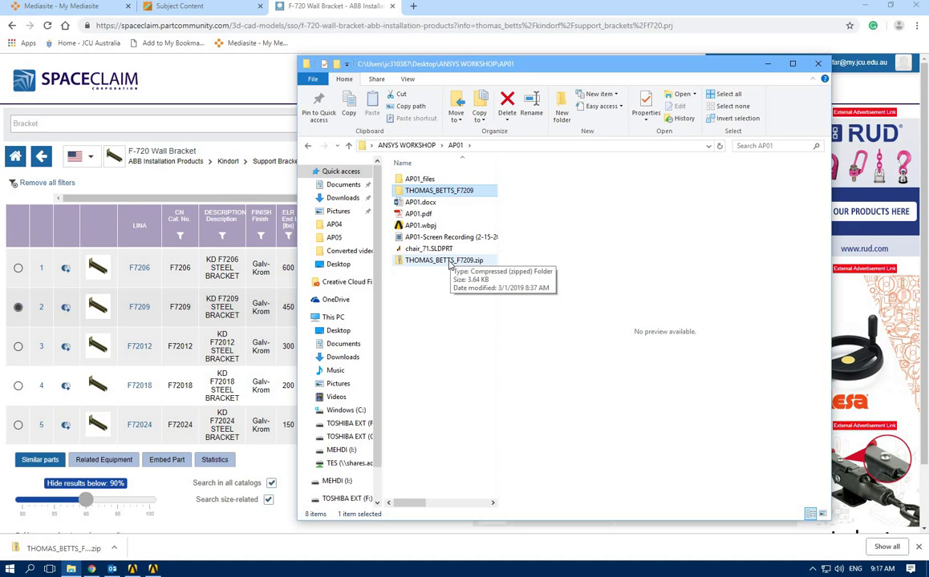
# Step: Delete the old THOMAS_BETTS_F7209.zip archive and the THOMAS_BETTS_F7209 folder from AP01
pyautogui.click(450, 263)
pyautogui.press('Delete')
pyautogui.click(443, 191)
pyautogui.press('Delete')
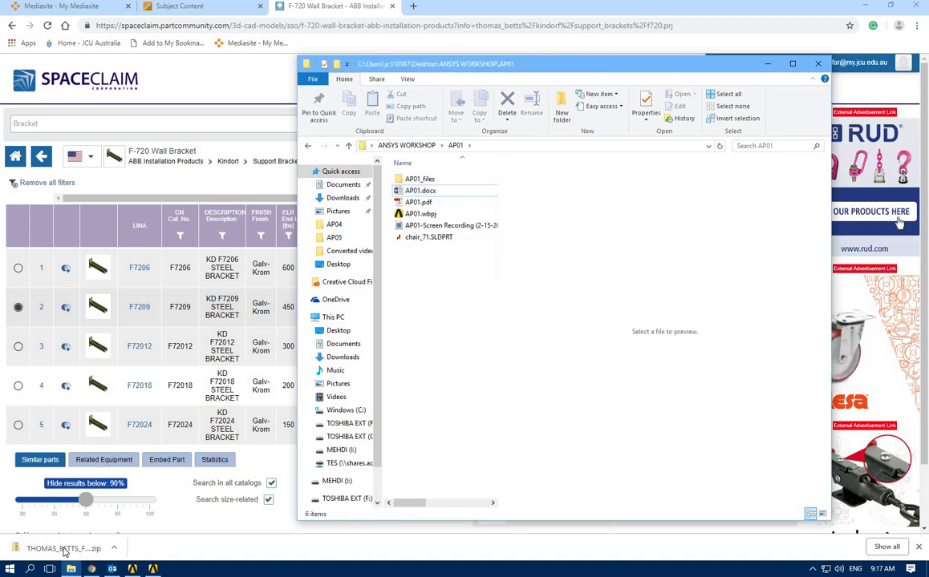
# Step: Put the newly downloaded THOMAS_BETTS_F7209 (1).zip into AP01, extract it there and open the extracted folder
pyautogui.click(70, 570)
pyautogui.moveTo(73, 569); pyautogui.dragTo(450, 305)
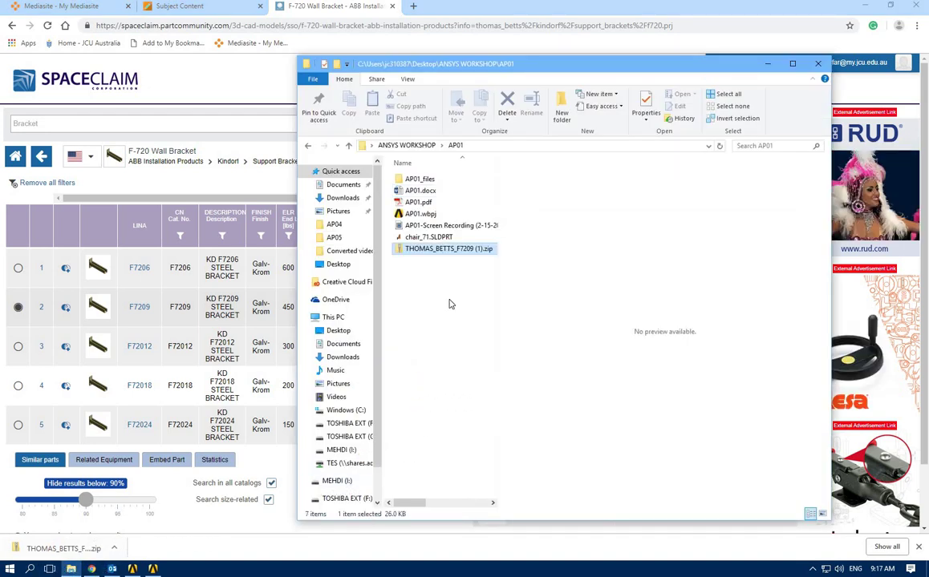
pyautogui.rightClick(452, 251)
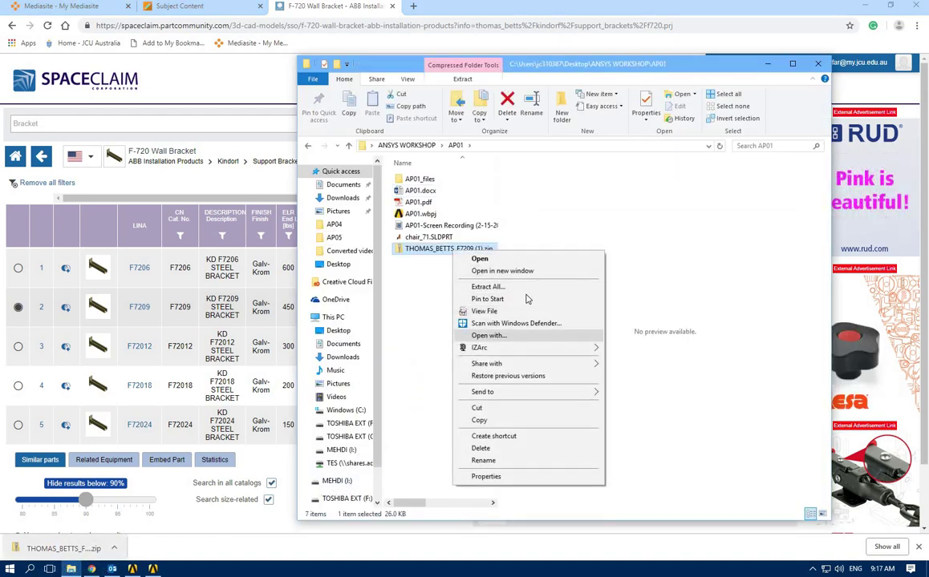
pyautogui.click(488, 287)
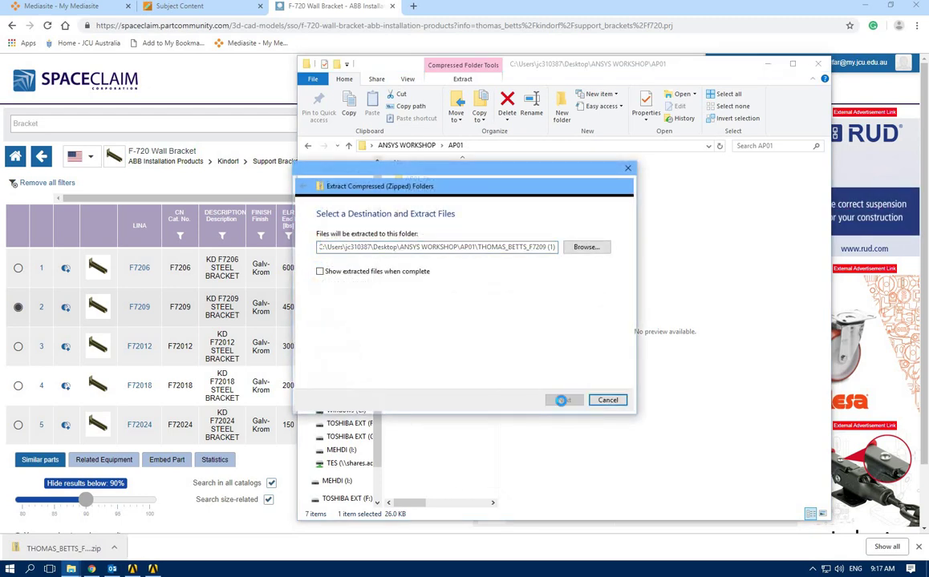
pyautogui.click(561, 400)
pyautogui.doubleClick(449, 191)
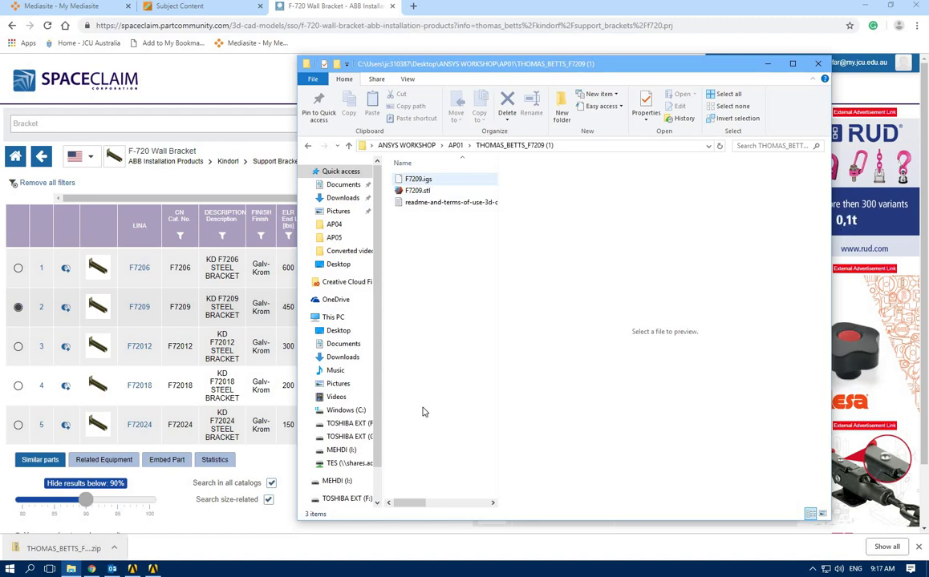
# Step: Switch to SpaceClaim and start inserting a file, browsing to ANSYS WORKSHOP > AP01 > THOMAS_BETTS_F7209 (1) on the Desktop
pyautogui.click(153, 569)
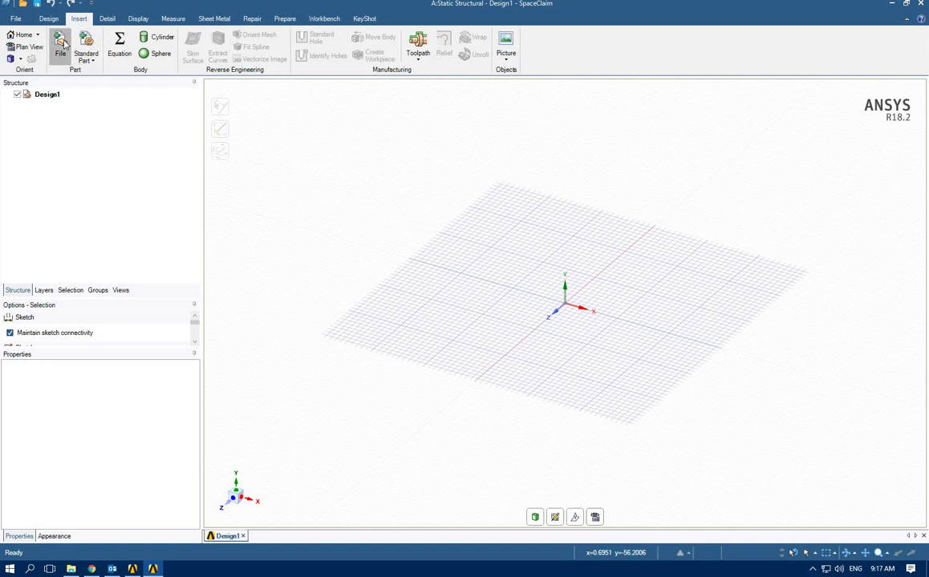
pyautogui.click(63, 45)
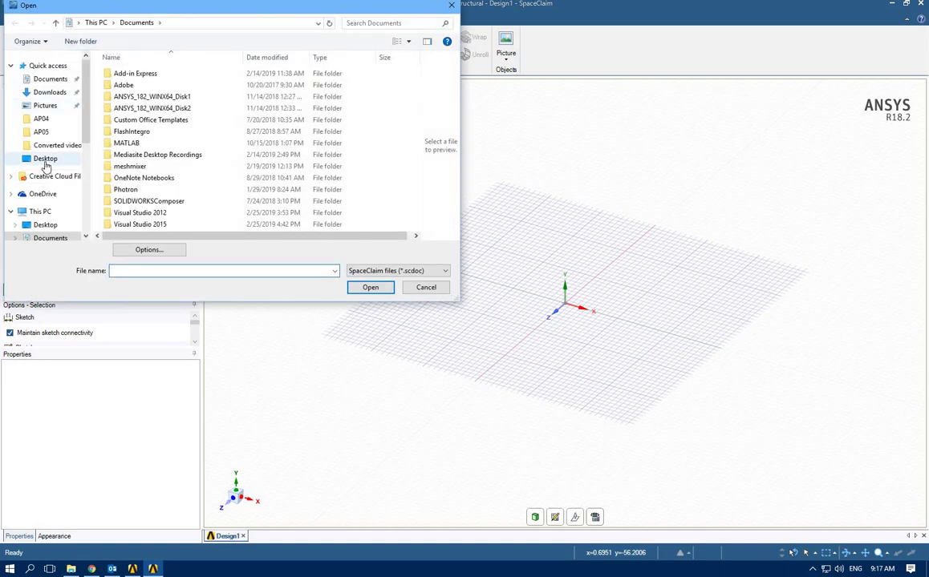
pyautogui.click(46, 161)
pyautogui.doubleClick(170, 103)
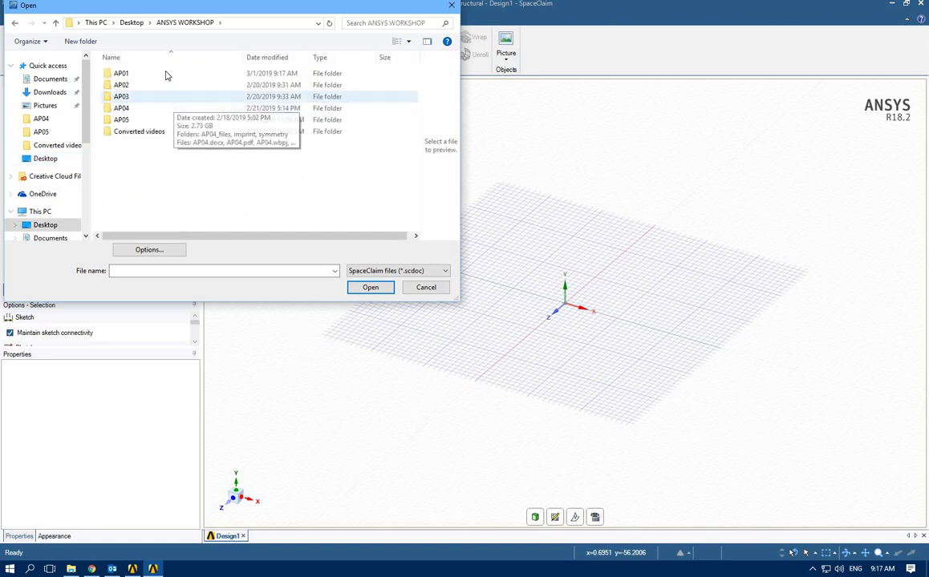
pyautogui.doubleClick(166, 74)
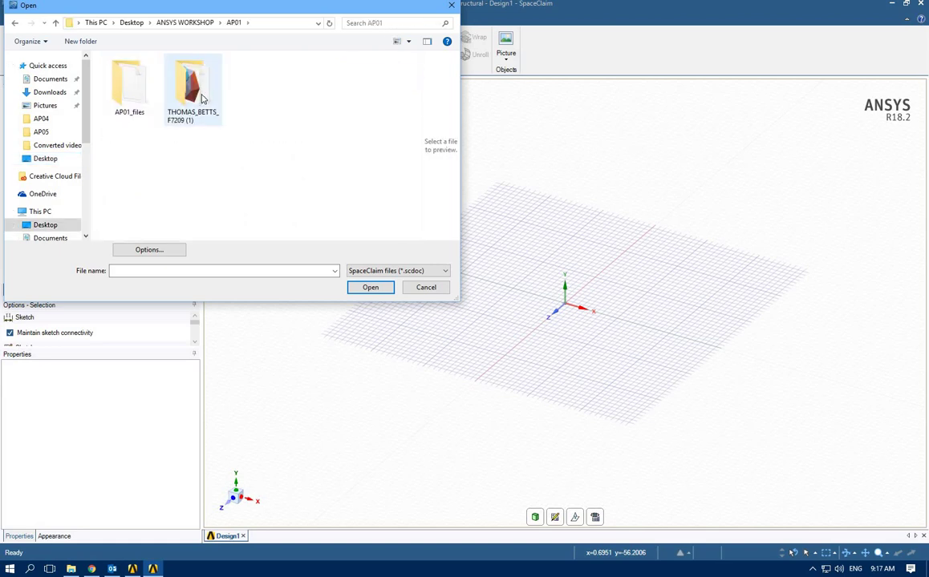
pyautogui.doubleClick(190, 90)
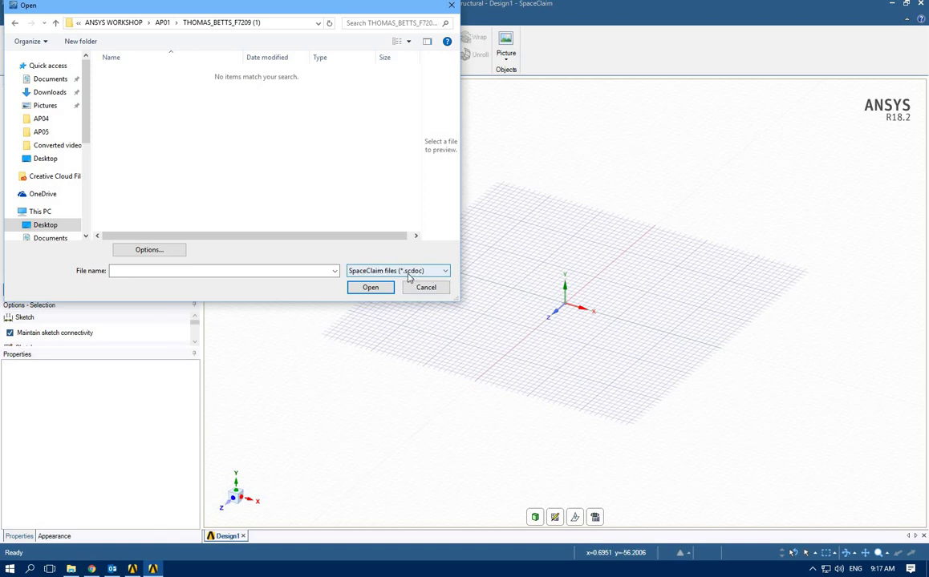
# Step: List files of all types and insert F7209.igs into the design
pyautogui.click(445, 274)
pyautogui.scroll(-3, 433, 401)
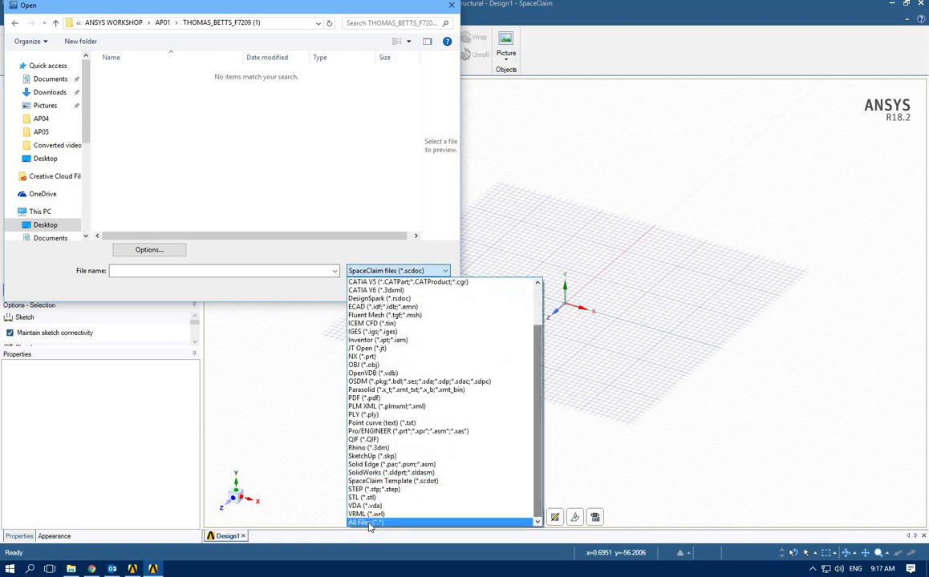
pyautogui.click(365, 522)
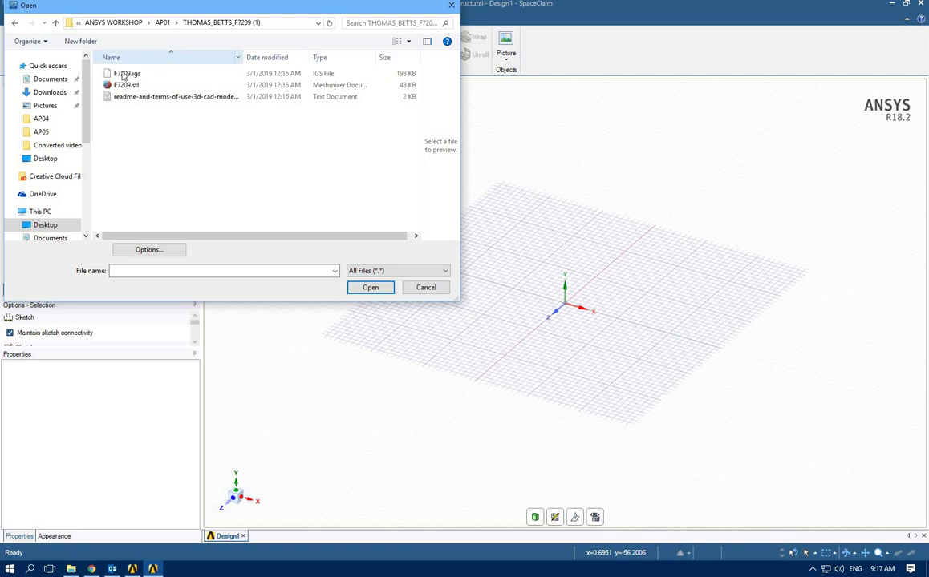
pyautogui.click(124, 73)
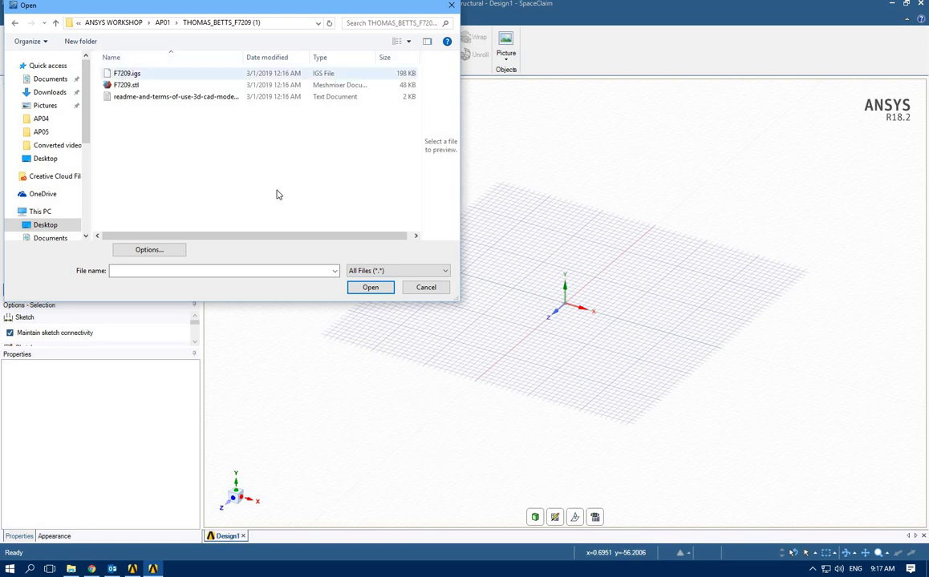
pyautogui.click(370, 287)
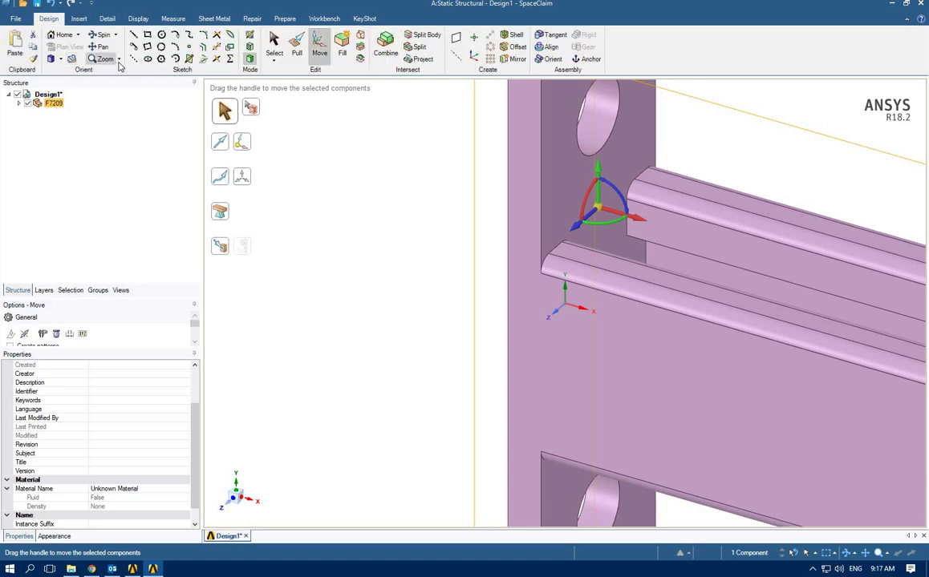
# Step: Run Check Geometry on the F7209 component and inspect the bracket's side face
pyautogui.click(119, 59)
pyautogui.click(122, 73)
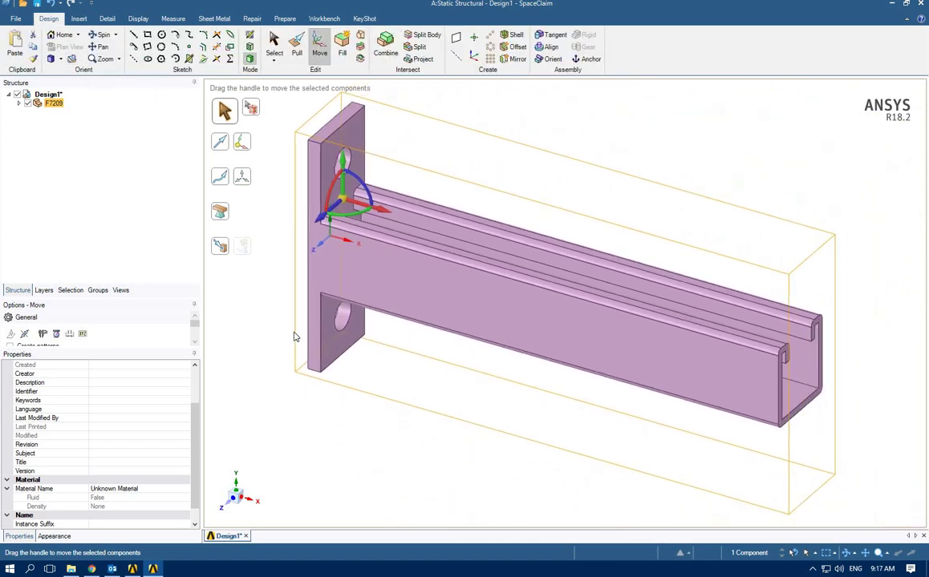
pyautogui.click(350, 500)
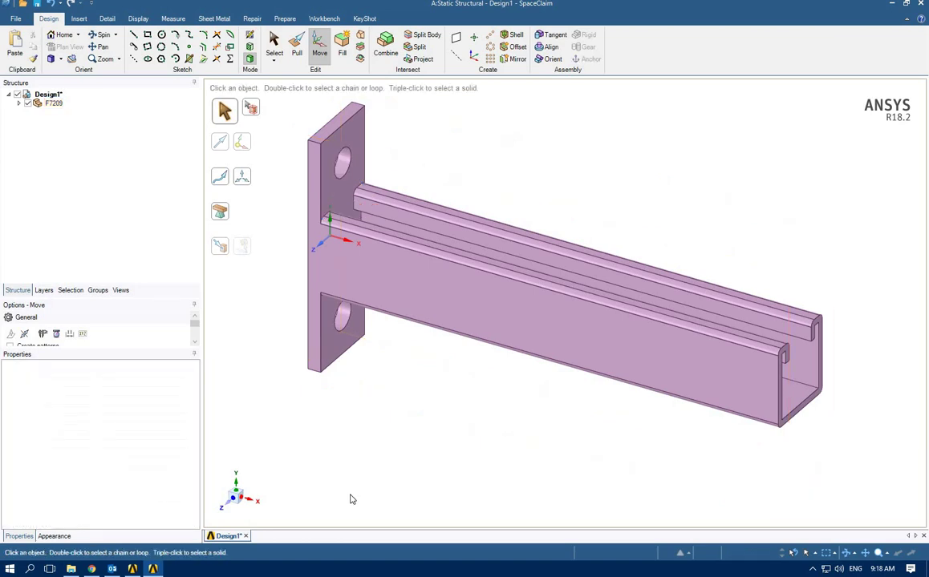
pyautogui.click(19, 104)
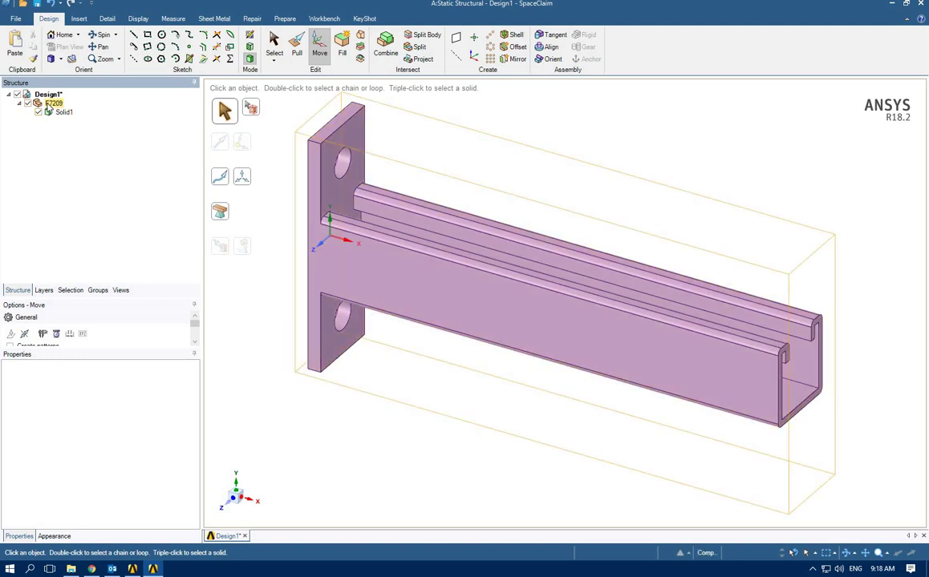
pyautogui.rightClick(47, 108)
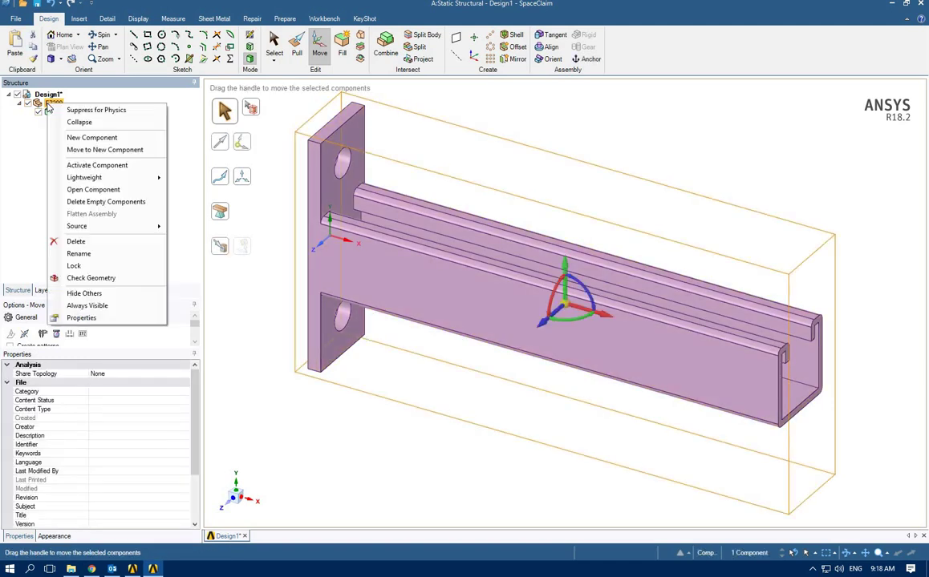
pyautogui.click(91, 279)
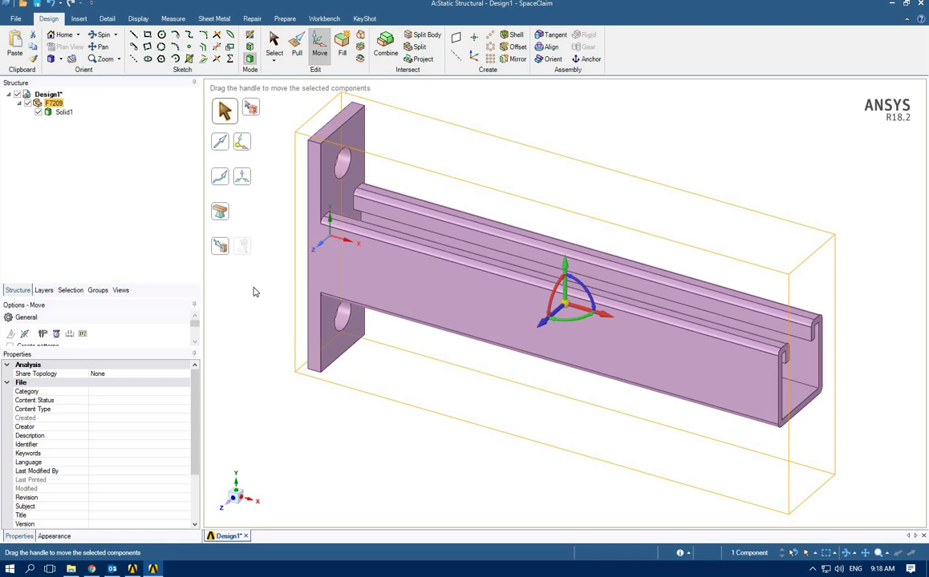
pyautogui.click(410, 274)
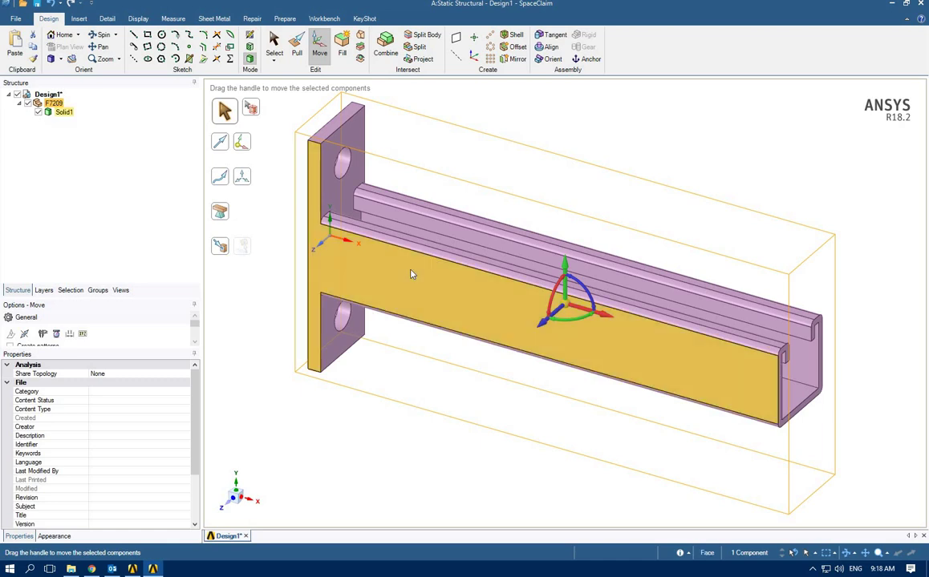
pyautogui.click(410, 274)
pyautogui.moveTo(411, 286); pyautogui.dragTo(471, 299, button='middle')
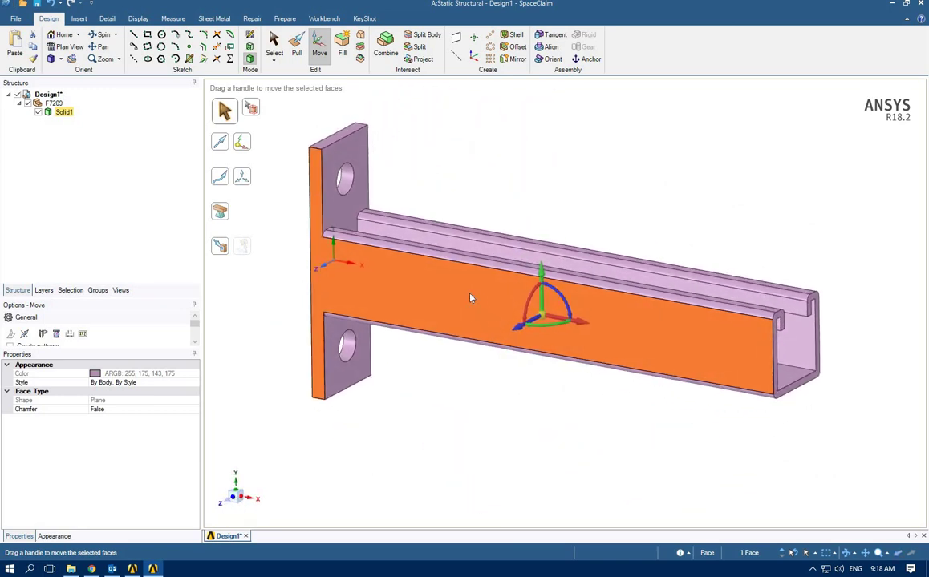
# Step: Close SpaceClaim, switch to Workbench and open the Static Structural system's Model in a maximized Mechanical window
pyautogui.click(921, 7)
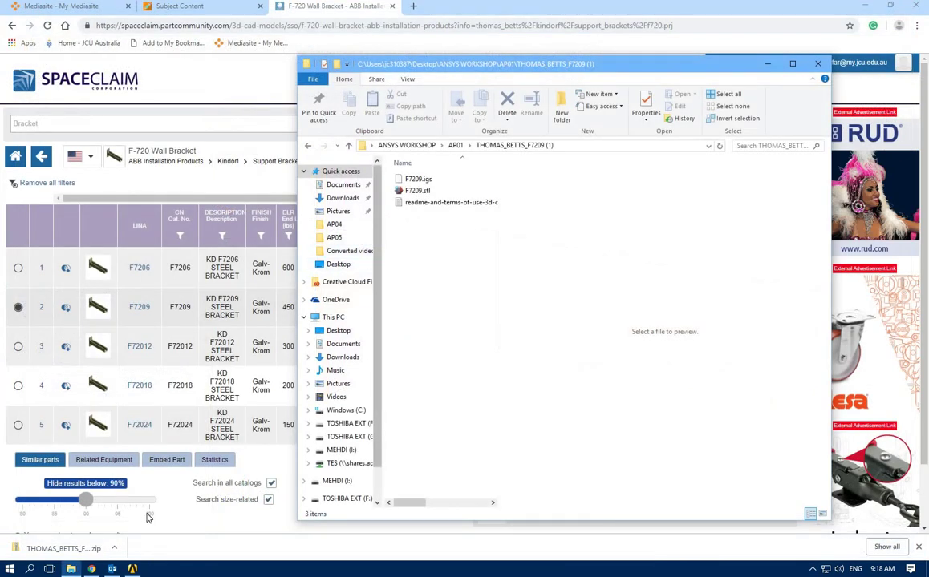
pyautogui.click(136, 569)
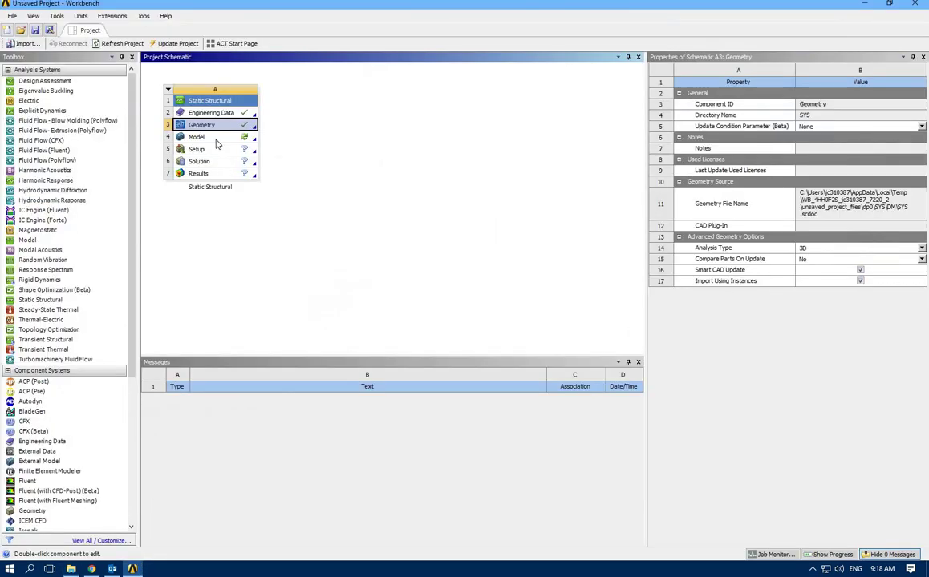
pyautogui.doubleClick(216, 141)
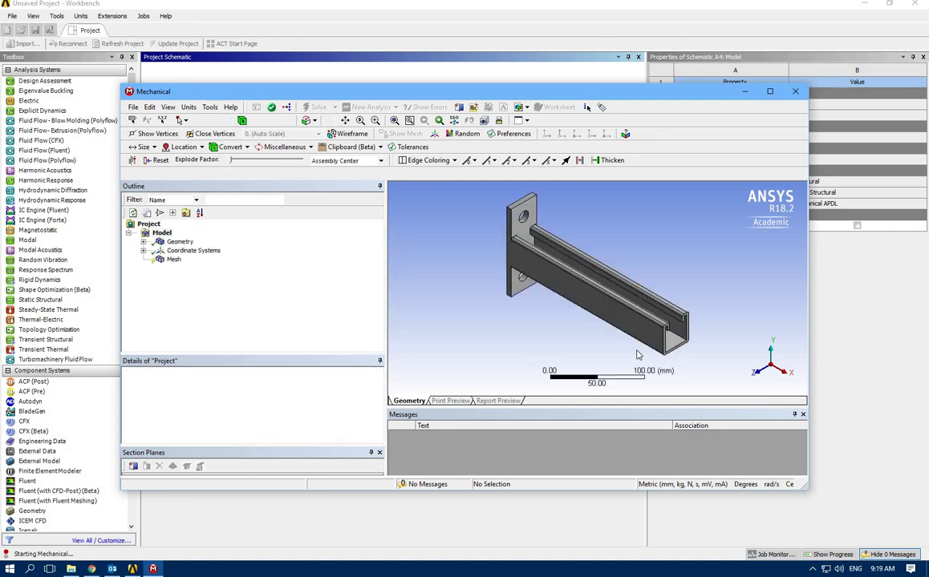
pyautogui.click(770, 93)
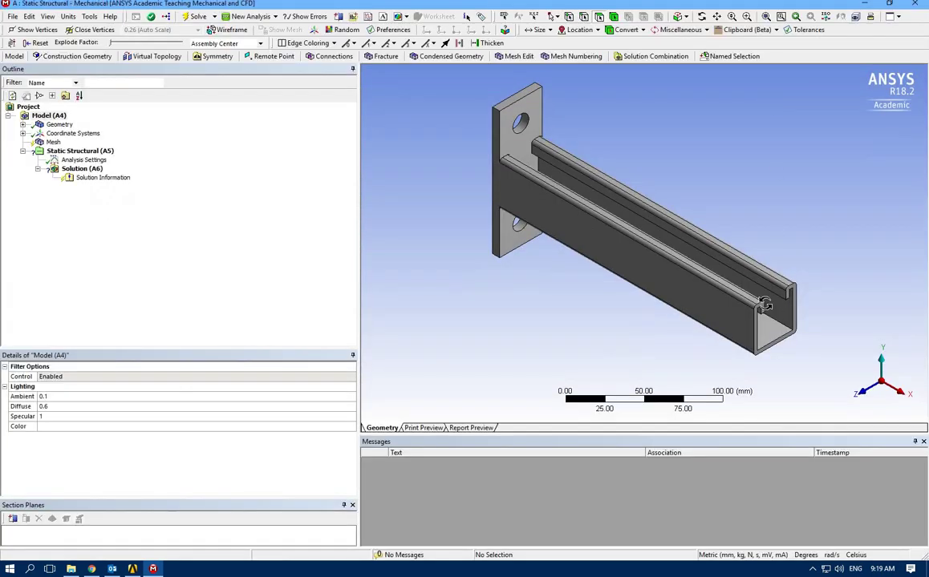
# Step: Generate the bracket's mesh with the default mesh settings
pyautogui.moveTo(764, 304); pyautogui.dragTo(626, 313)
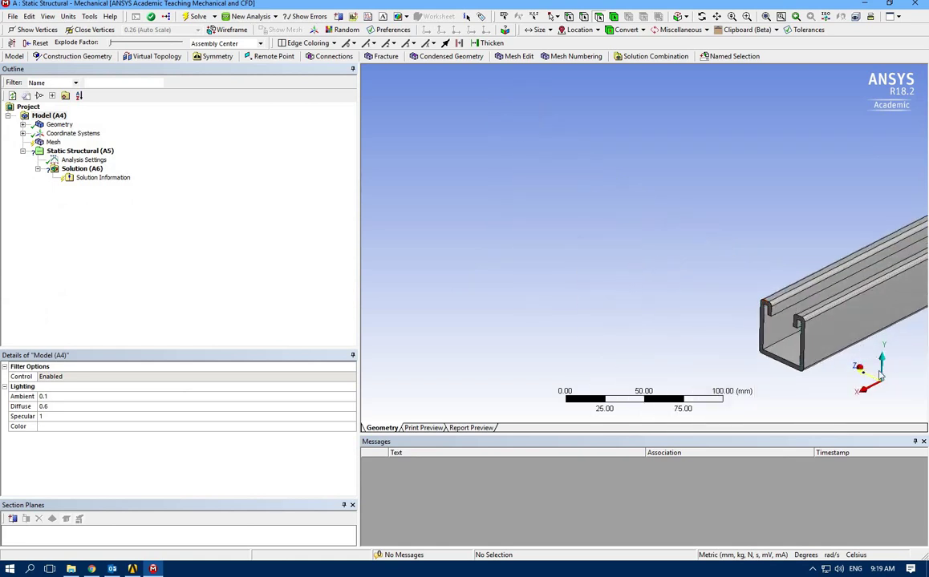
pyautogui.click(879, 375)
pyautogui.click(886, 377)
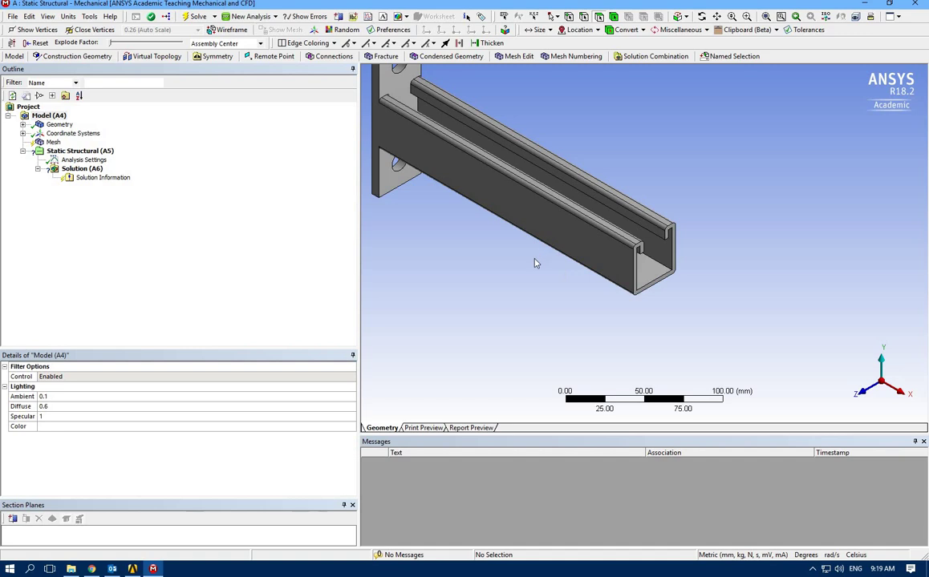
pyautogui.click(766, 16)
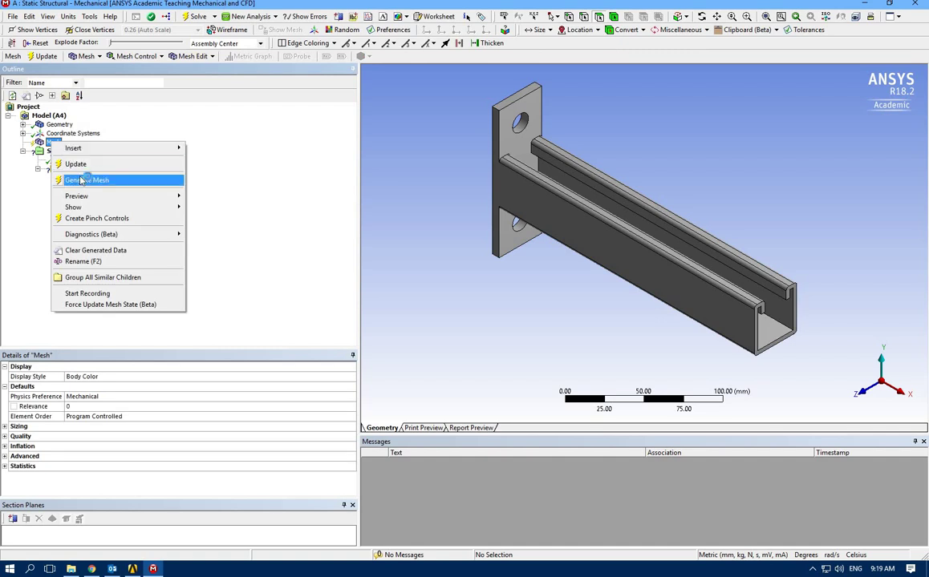
pyautogui.click(84, 180)
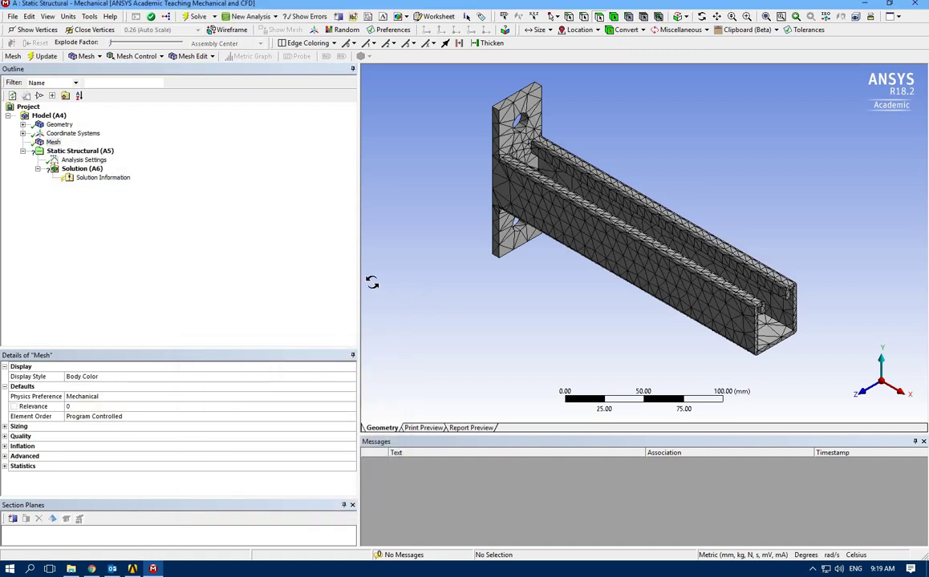
# Step: Insert a Fixed Support under Static Structural and select the back face of the bracket's mounting plate for it
pyautogui.moveTo(371, 283); pyautogui.dragTo(151, 302, button='middle')
pyautogui.moveTo(728, 329); pyautogui.dragTo(665, 265, button='middle')
pyautogui.click(767, 17)
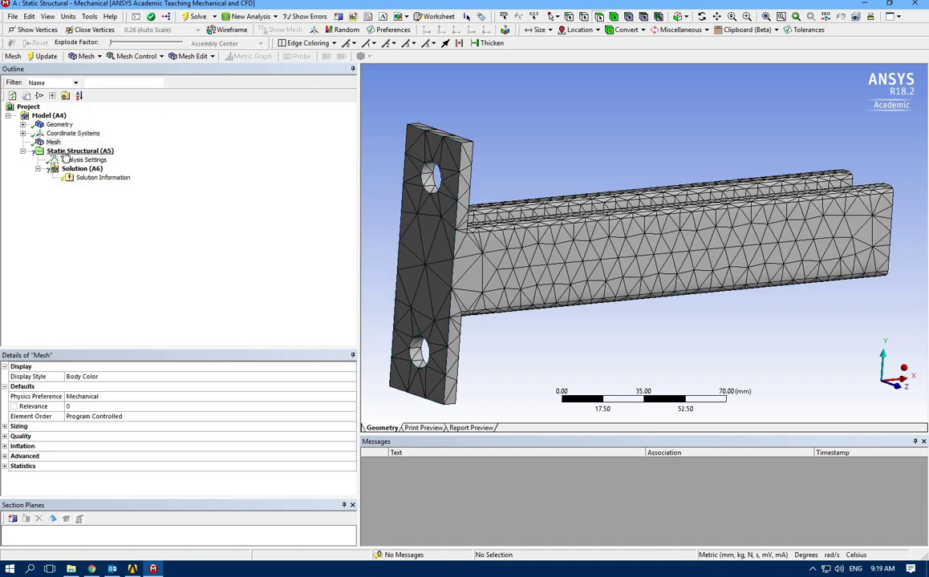
pyautogui.click(67, 153)
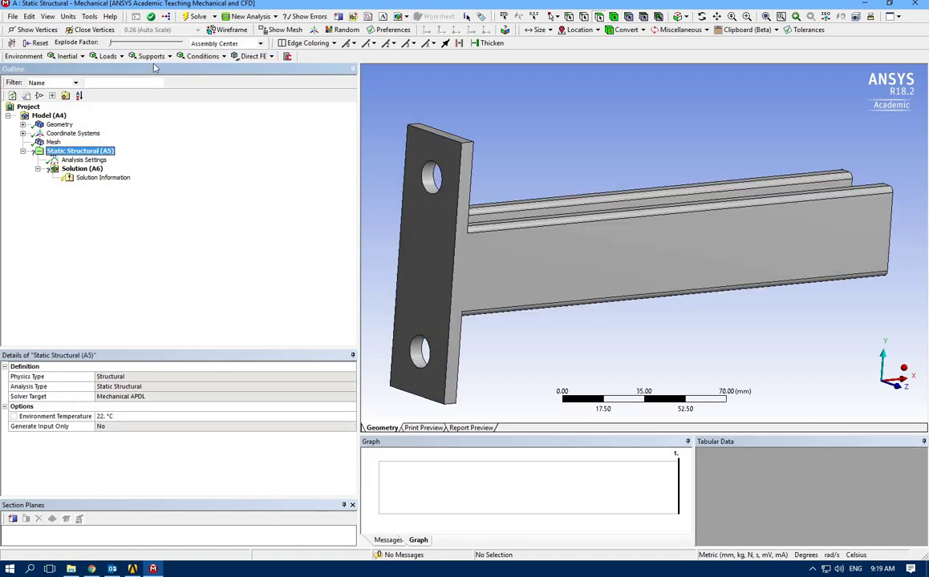
pyautogui.click(153, 56)
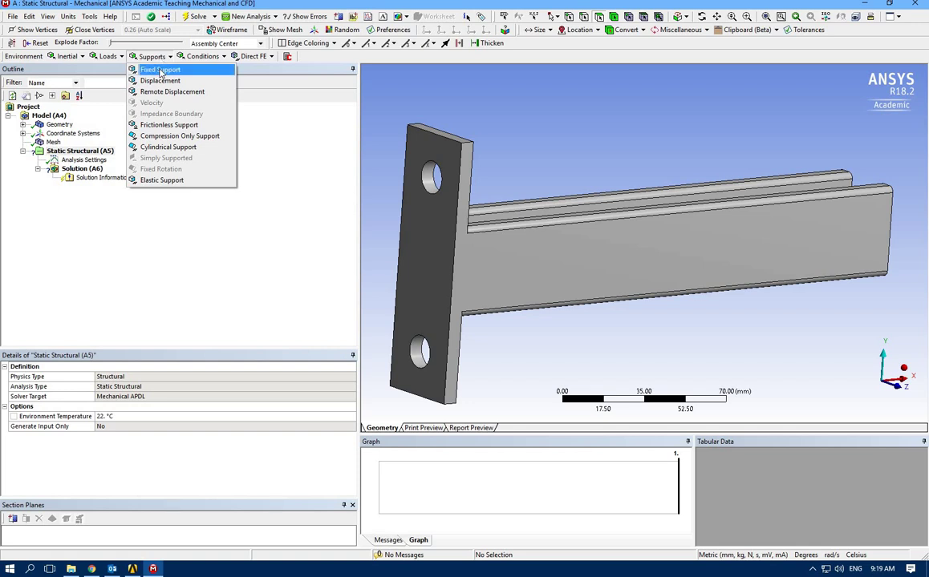
pyautogui.click(160, 71)
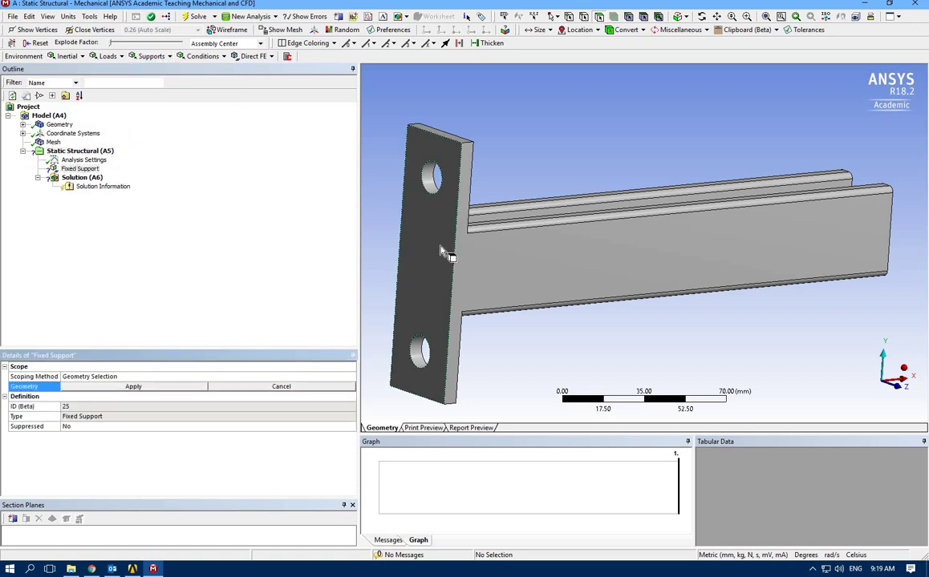
pyautogui.click(439, 247)
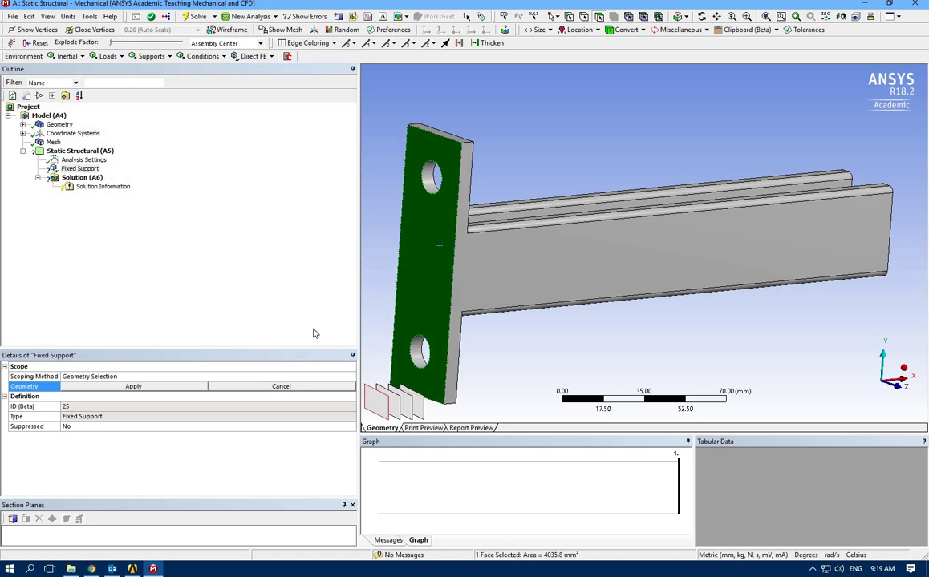
pyautogui.scroll(2, 726, 252)
pyautogui.scroll(-4, 726, 252)
pyautogui.moveTo(724, 242); pyautogui.dragTo(577, 273, button='middle')
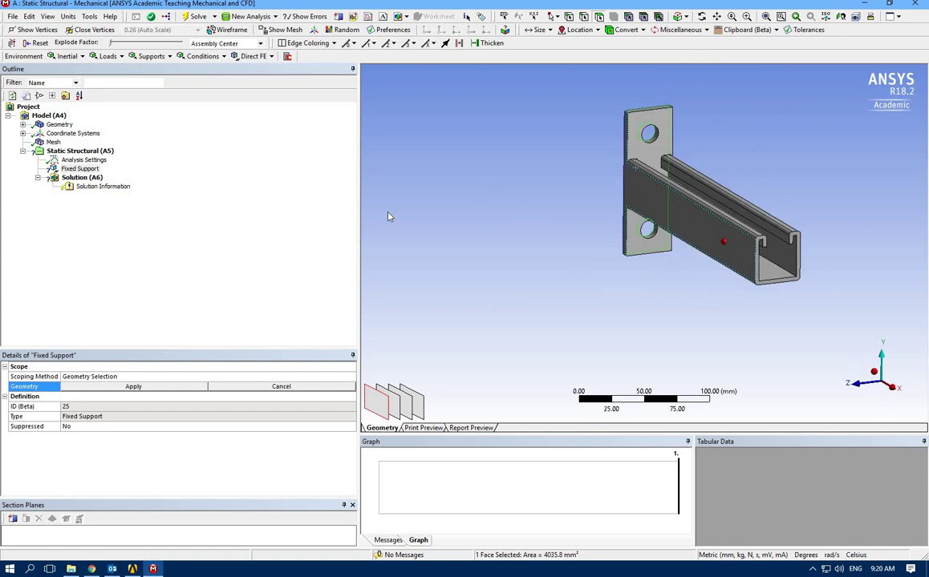
# Step: Insert a Pressure load under Static Structural
pyautogui.click(77, 153)
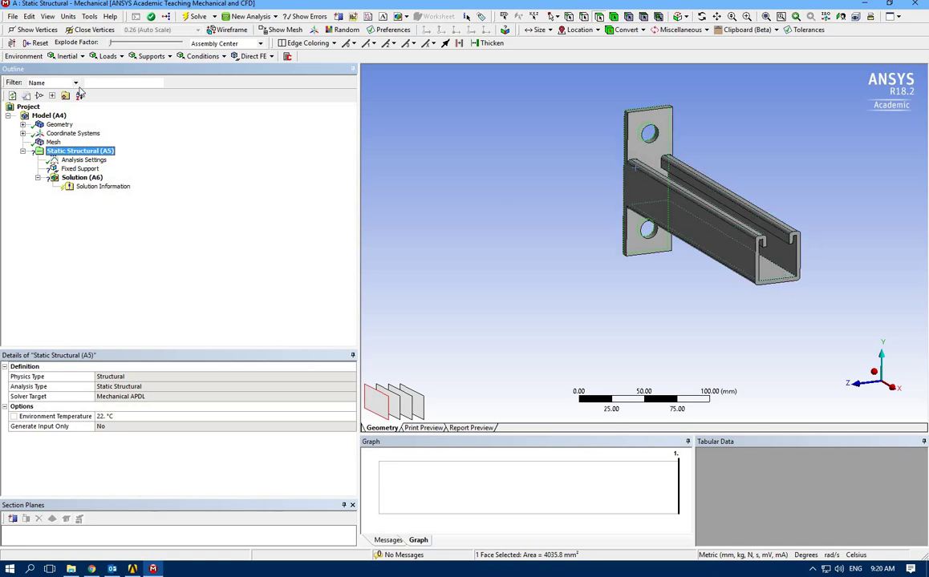
pyautogui.click(148, 59)
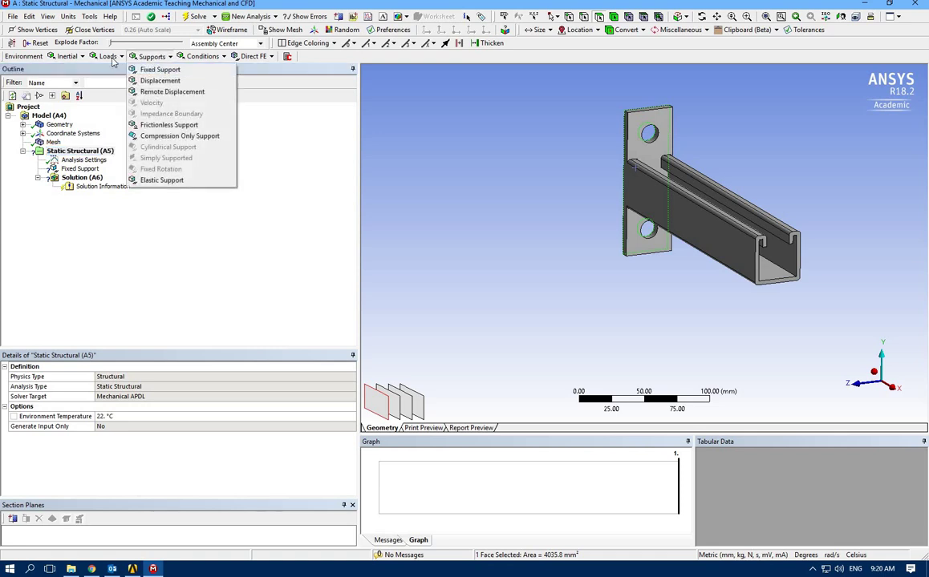
pyautogui.click(106, 56)
pyautogui.click(107, 56)
pyautogui.click(104, 69)
# Step: Scope the Pressure load to the two long top lip faces of the bracket's channel arm
pyautogui.moveTo(704, 210); pyautogui.dragTo(750, 148, button='middle')
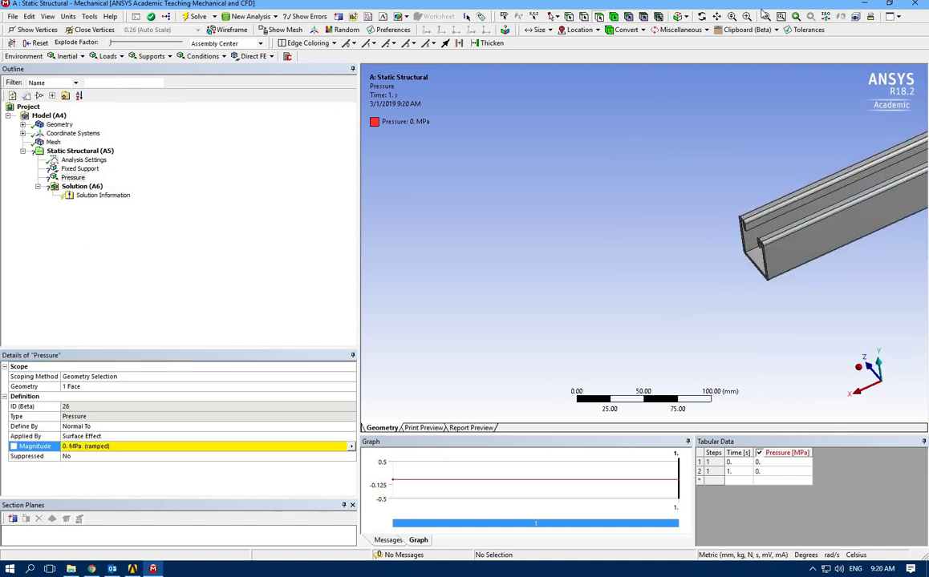
pyautogui.click(762, 20)
pyautogui.moveTo(455, 242); pyautogui.dragTo(478, 309, button='middle')
pyautogui.scroll(2, 476, 314)
pyautogui.click(475, 319)
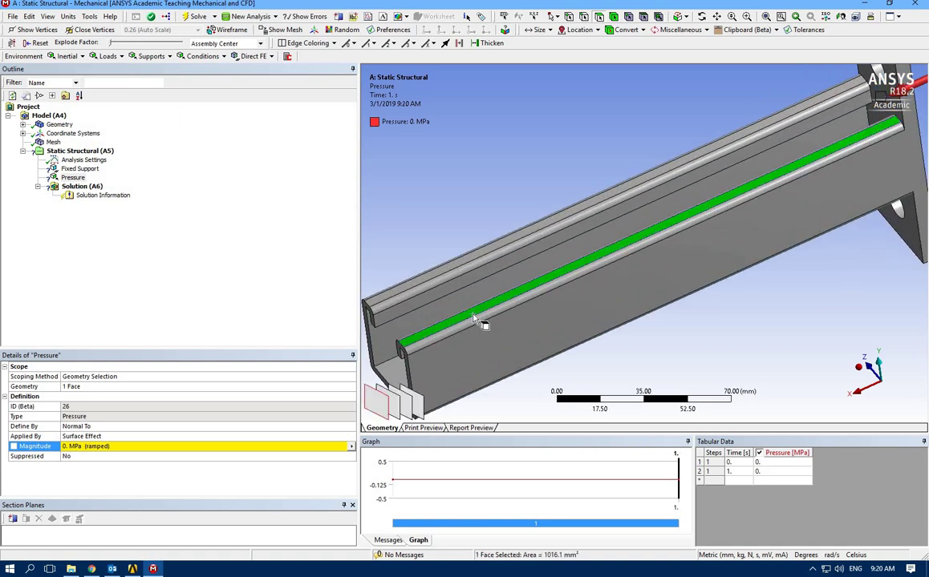
pyautogui.keyDown('ctrl'); pyautogui.click(461, 268); pyautogui.keyUp('ctrl')
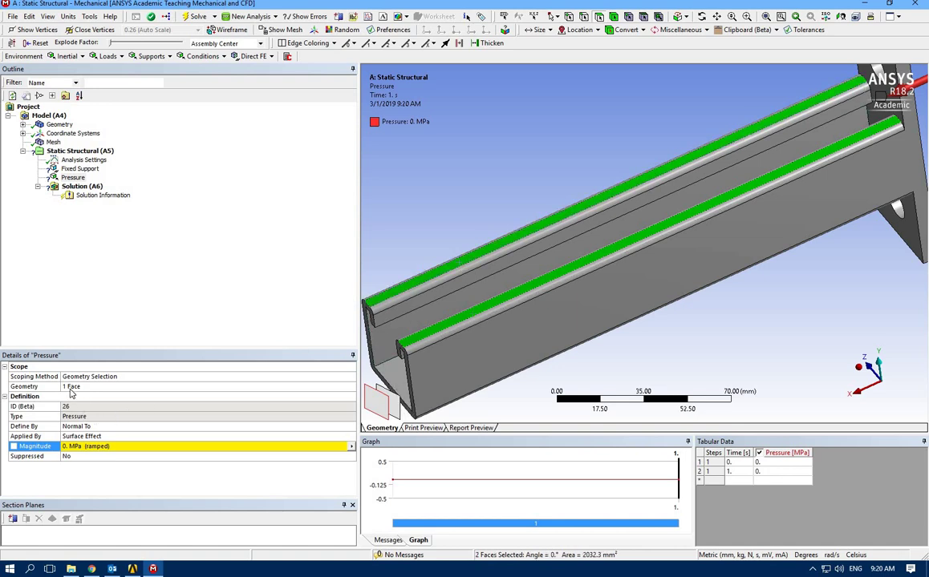
pyautogui.click(72, 387)
pyautogui.click(72, 388)
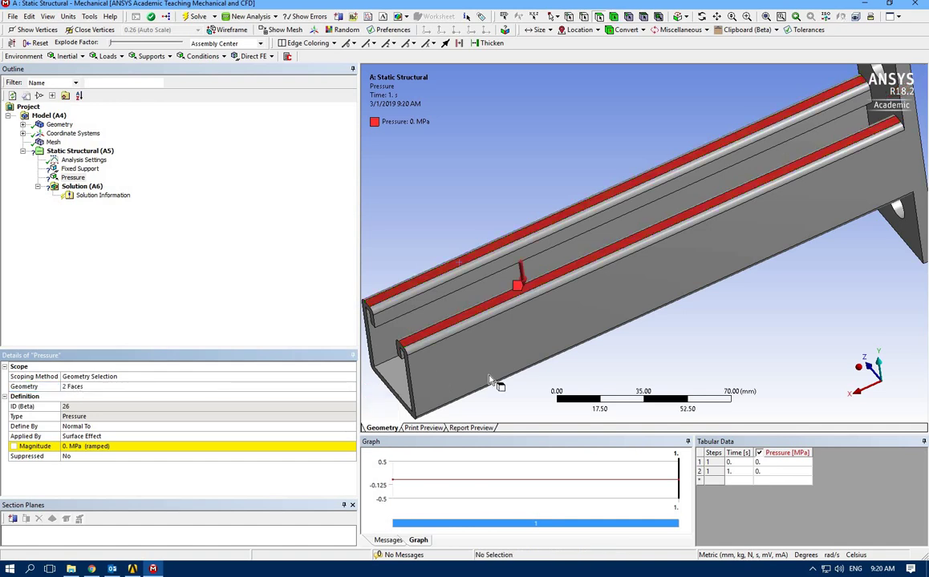
# Step: Set the Pressure load's magnitude to 500 MPa
pyautogui.moveTo(520, 346); pyautogui.dragTo(512, 317, button='middle')
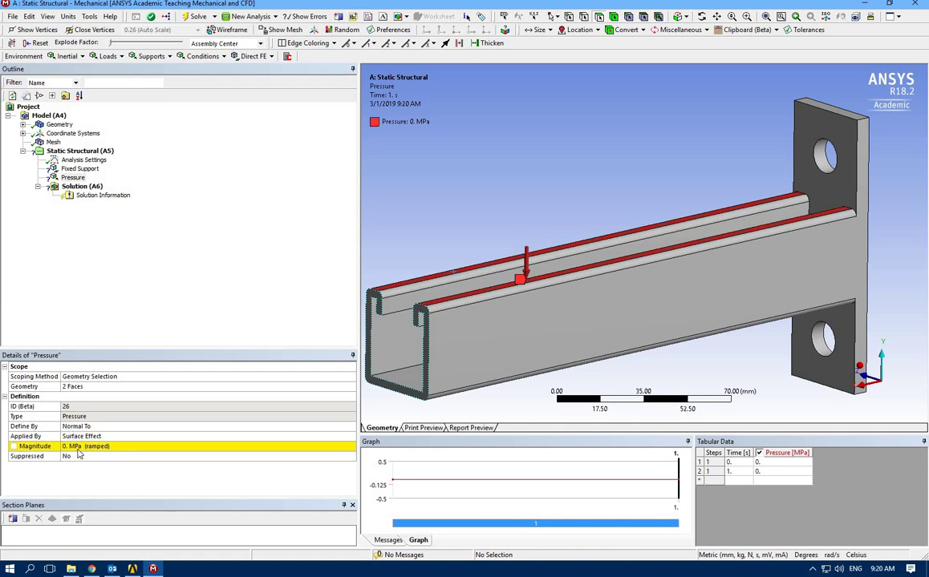
pyautogui.click(75, 447)
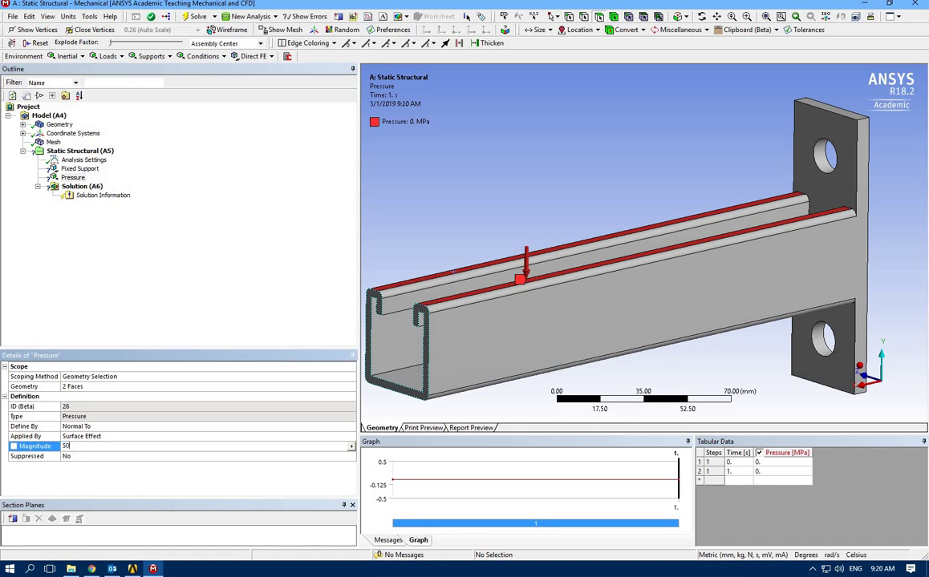
pyautogui.press('Return')
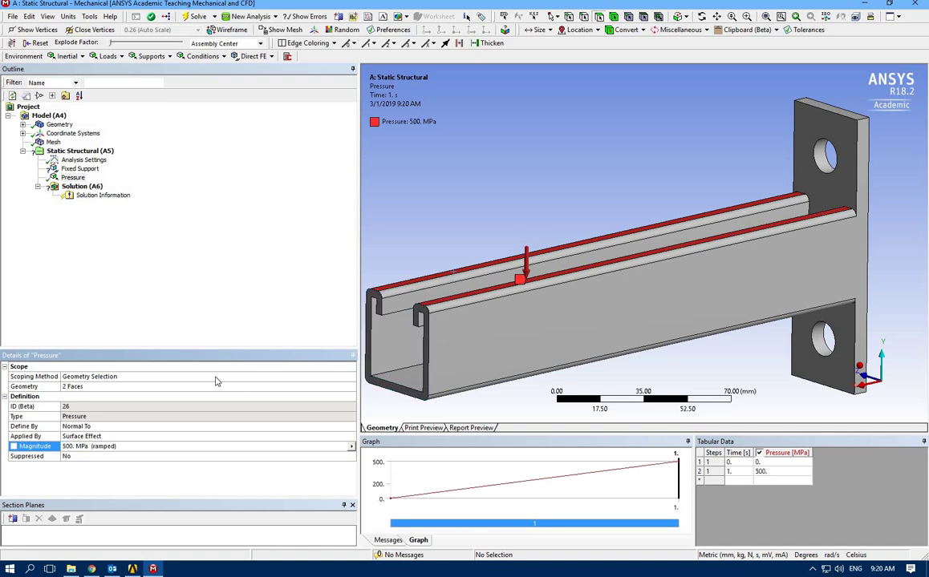
# Step: Add Total Deformation and Equivalent (von-Mises) Stress results under Solution
pyautogui.click(69, 189)
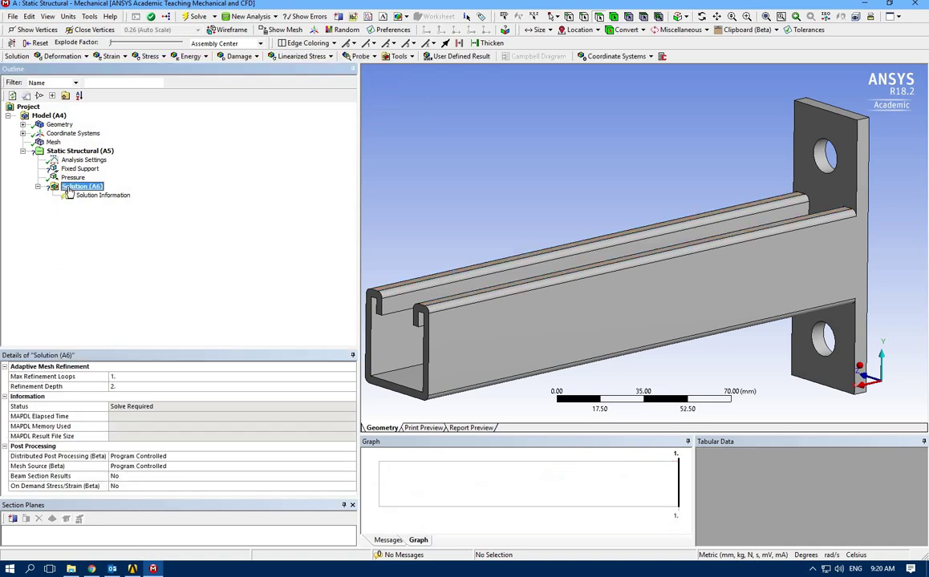
pyautogui.click(78, 57)
pyautogui.click(78, 71)
pyautogui.click(151, 56)
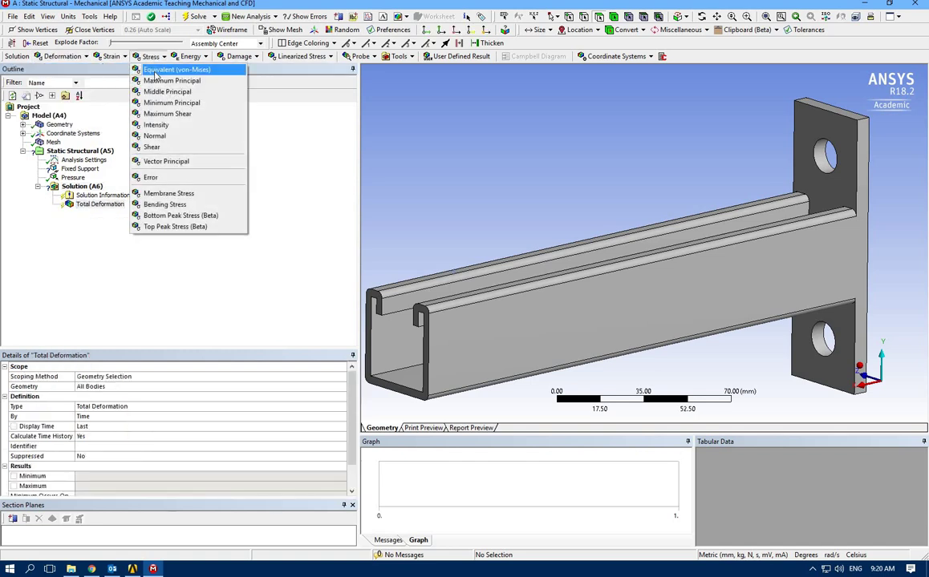
pyautogui.click(156, 72)
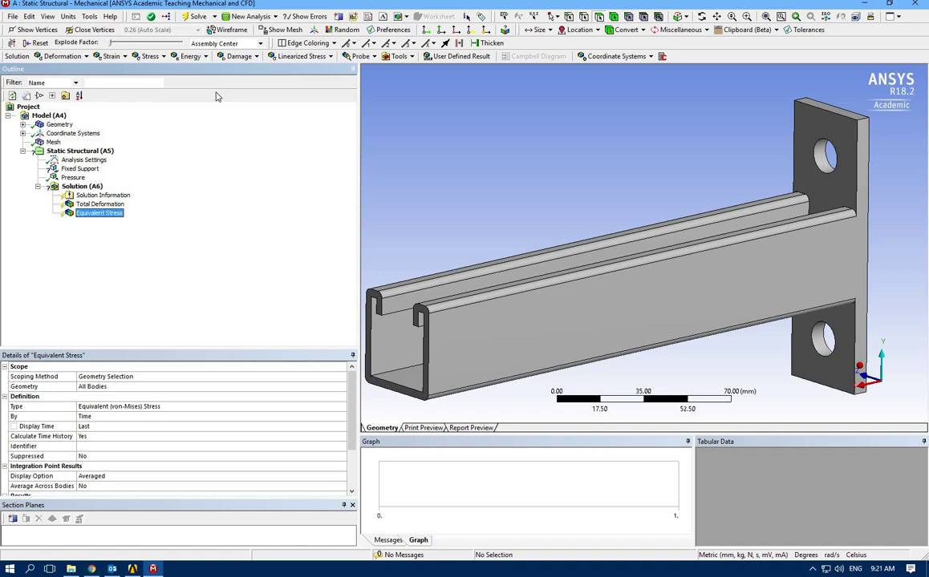
# Step: Apply the back face of the bracket's mounting plate as the geometry of the existing Fixed Support
pyautogui.click(81, 170)
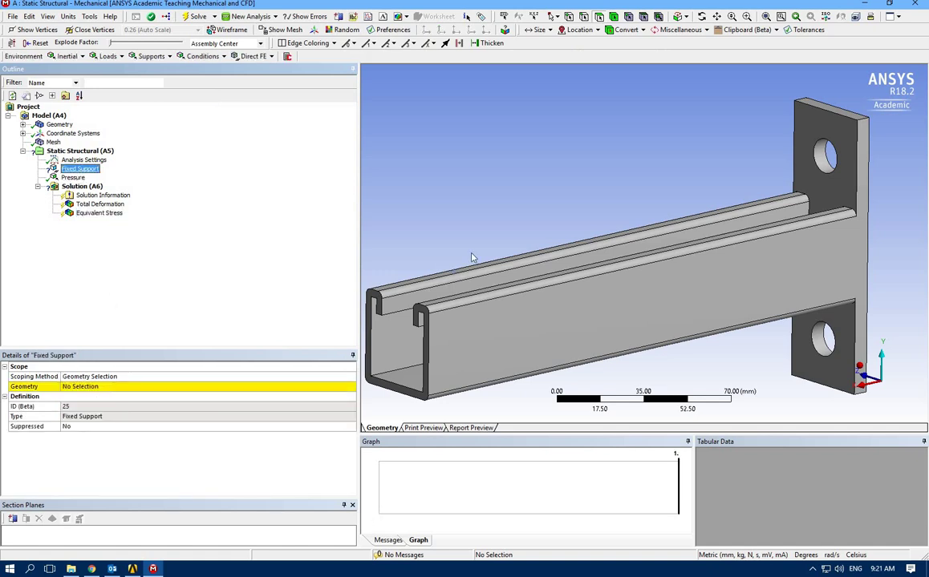
pyautogui.moveTo(627, 282); pyautogui.dragTo(760, 303, button='middle')
pyautogui.click(841, 337)
pyautogui.click(79, 386)
pyautogui.click(130, 386)
pyautogui.scroll(2, 636, 345)
pyautogui.scroll(-5, 626, 337)
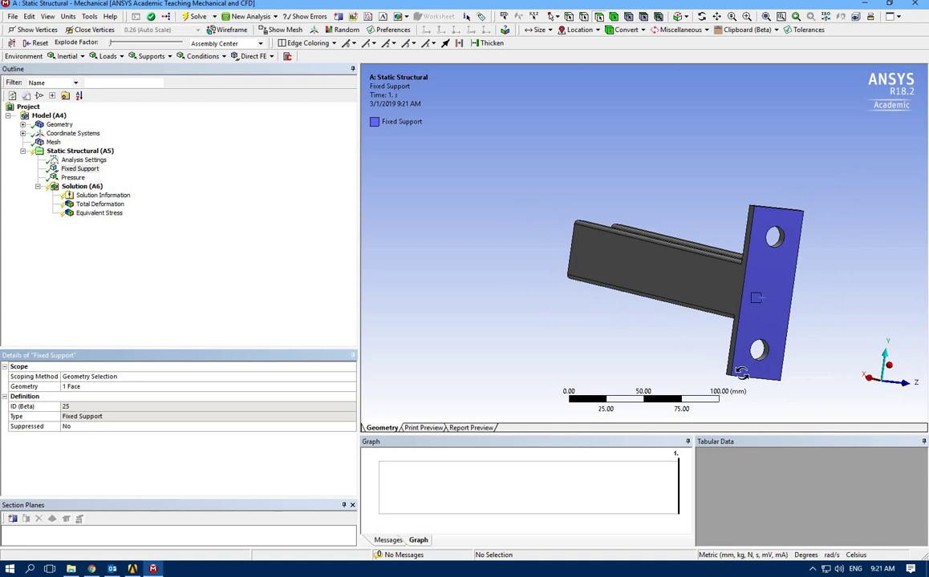
pyautogui.moveTo(731, 386); pyautogui.dragTo(513, 344, button='middle')
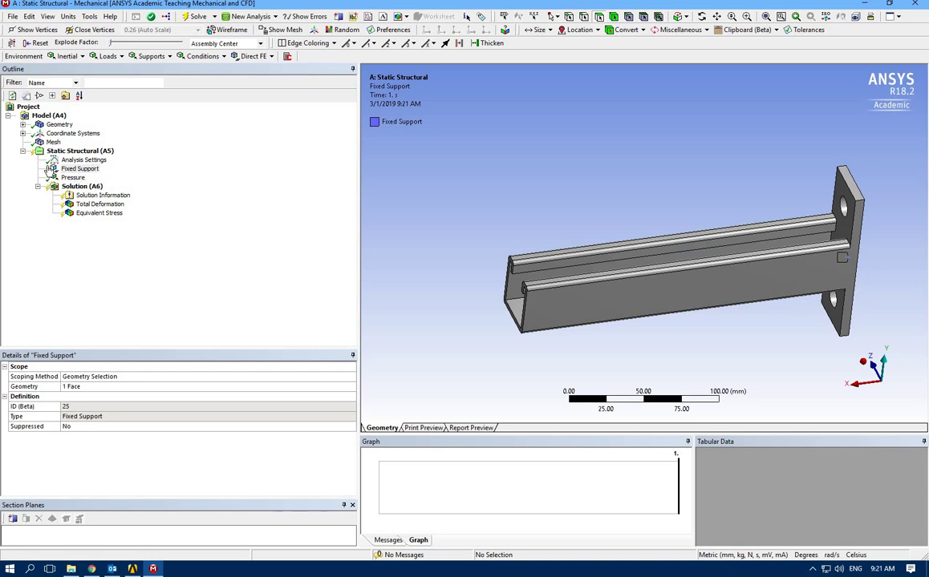
# Step: Solve the static structural analysis and examine the Total Deformation and Equivalent Stress plots on the bracket
pyautogui.click(197, 17)
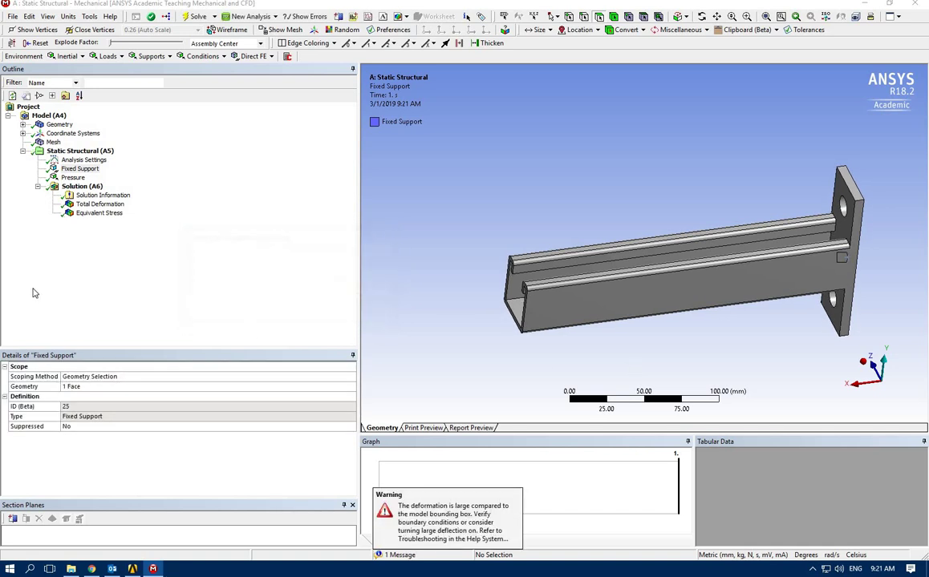
pyautogui.click(96, 203)
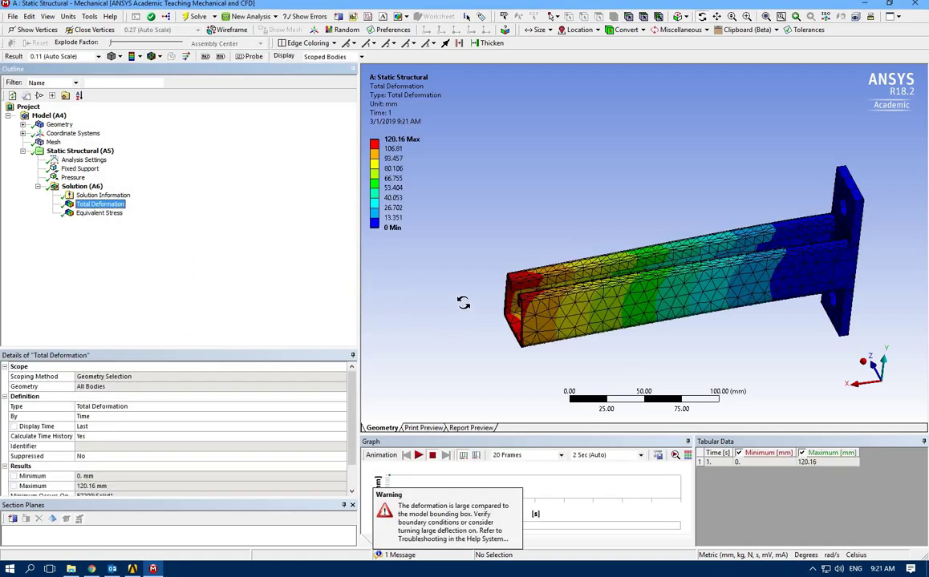
pyautogui.moveTo(463, 306); pyautogui.dragTo(479, 258, button='middle')
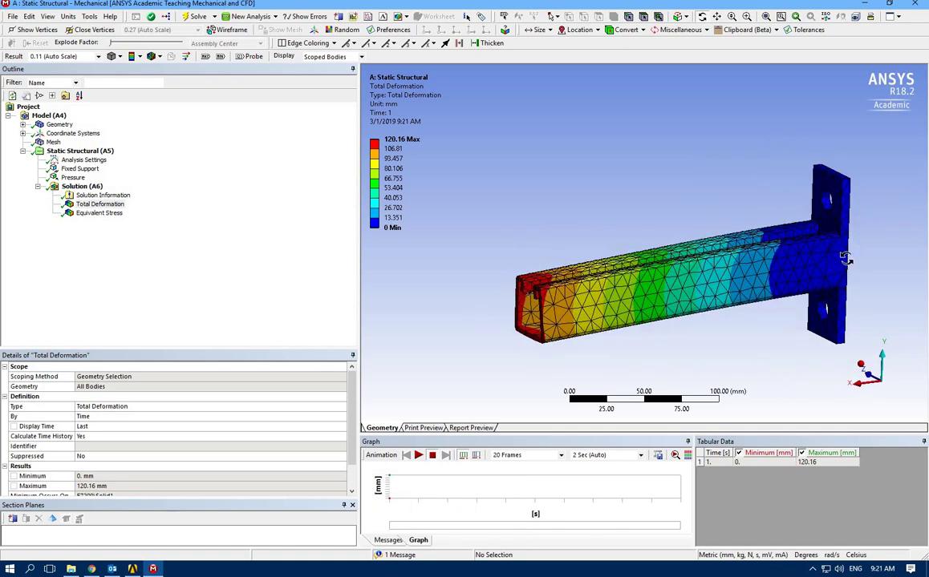
pyautogui.click(109, 215)
pyautogui.moveTo(538, 266); pyautogui.dragTo(711, 179, button='middle')
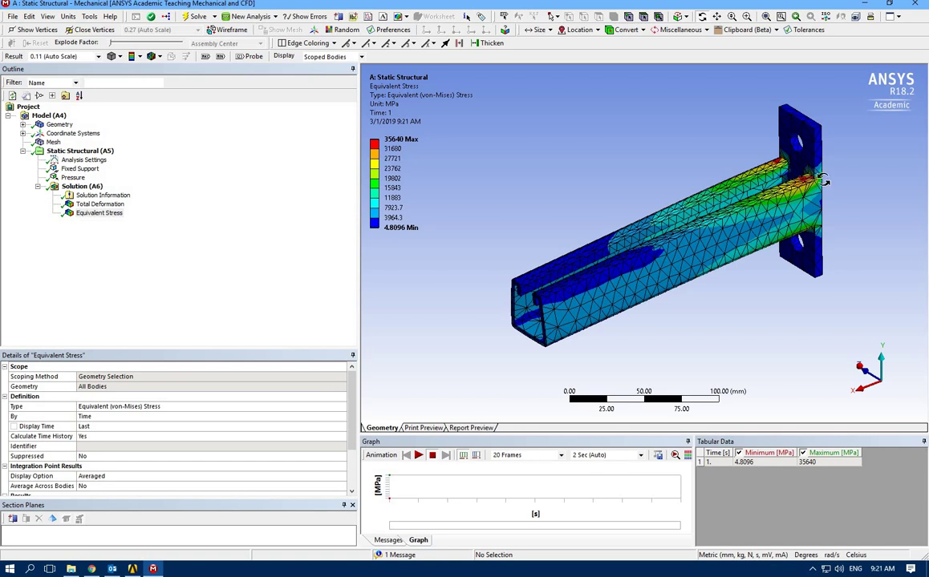